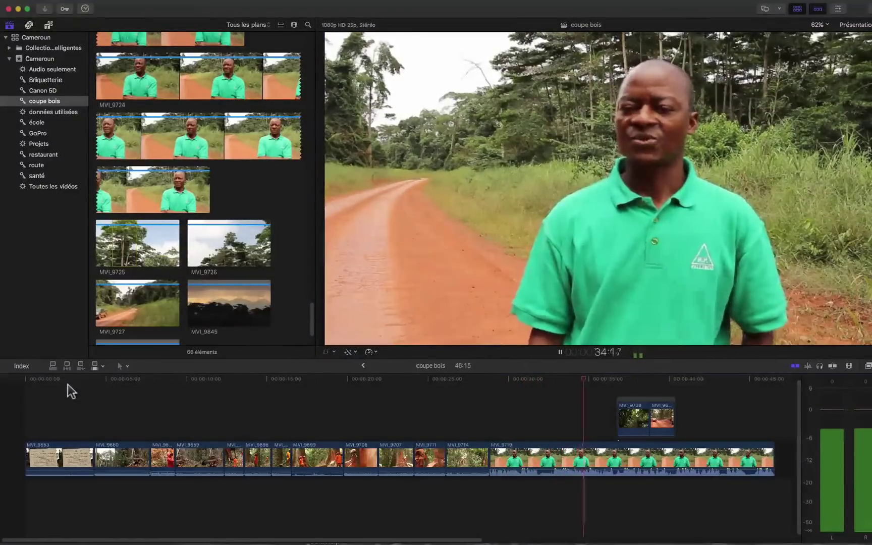
- Stop playback, open the voiceover recorder above the timeline and name the recording "voff coupe bois 1"
key(space)
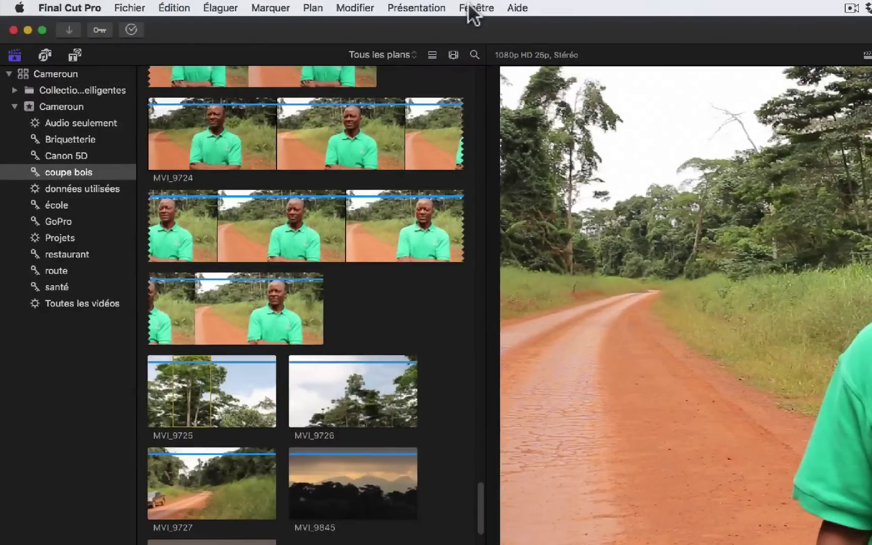
click(469, 8)
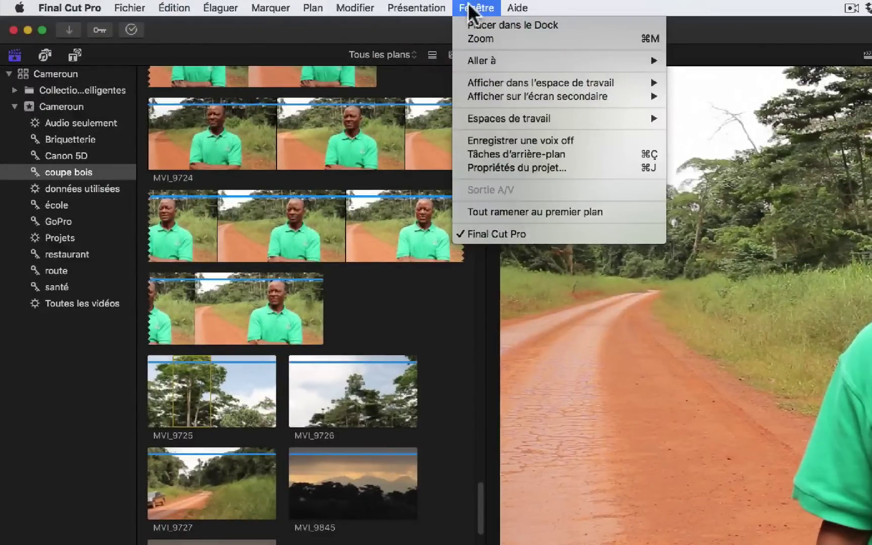
click(503, 140)
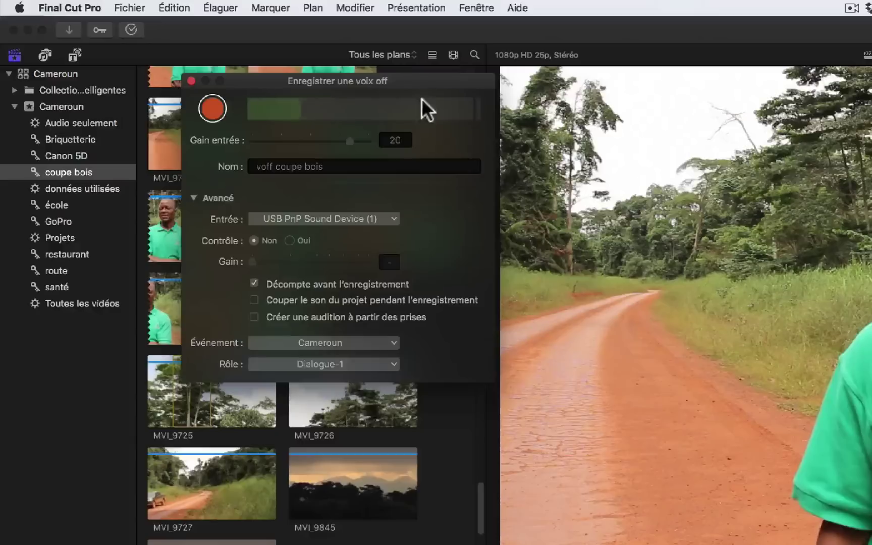
drag(430, 78, 653, 392)
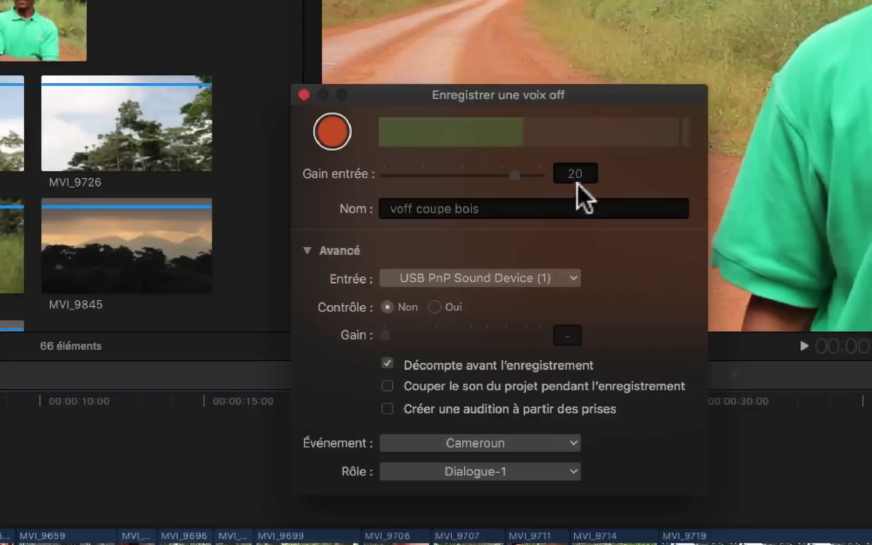
click(514, 210)
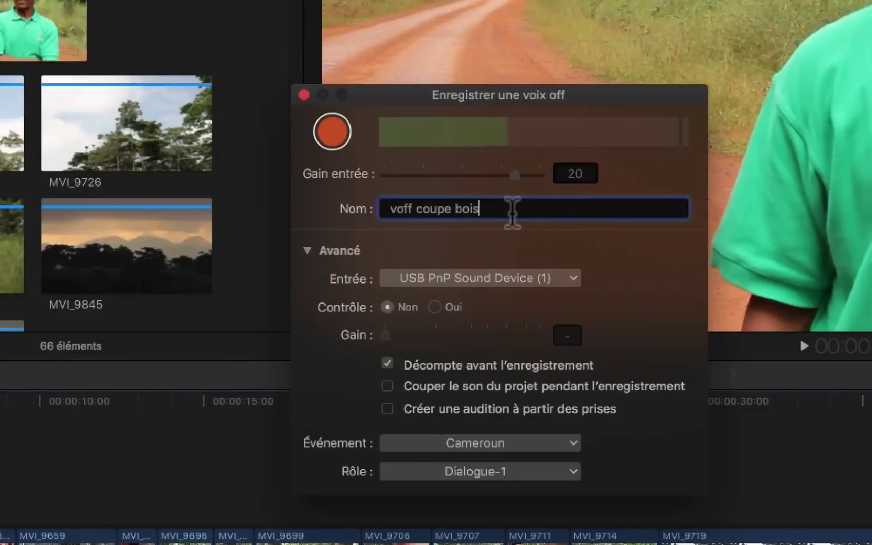
mouse_move(477, 209)
mouse_down()
mouse_move(446, 207)
mouse_move(487, 210)
mouse_up()
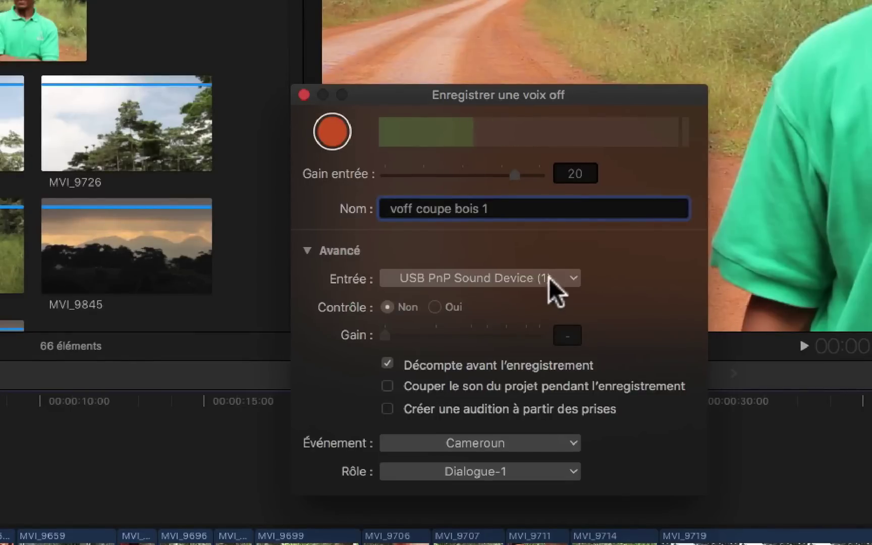
- Check which audio input devices are available for the voiceover recording
click(565, 274)
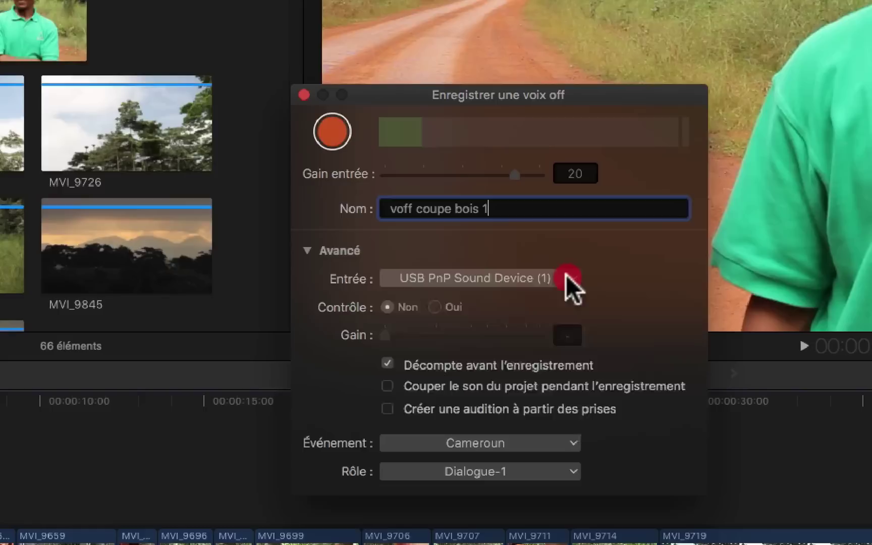
click(565, 275)
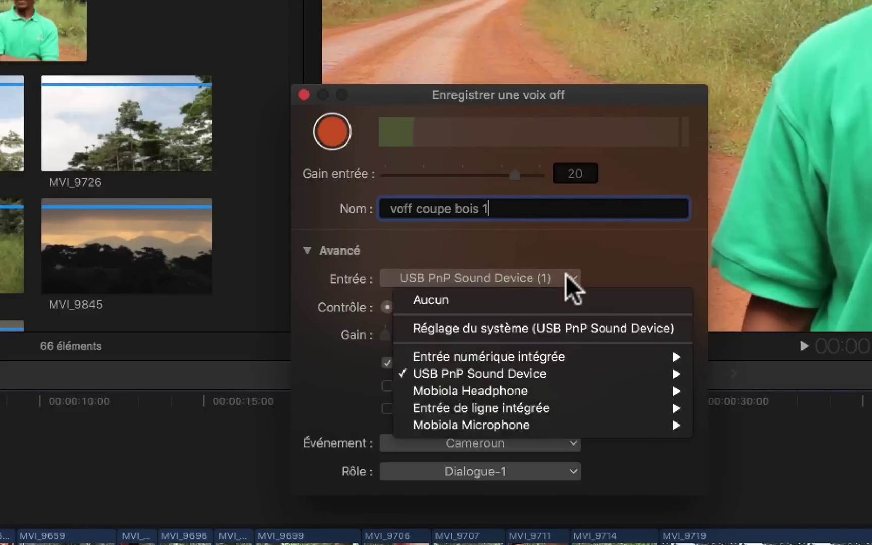
click(565, 274)
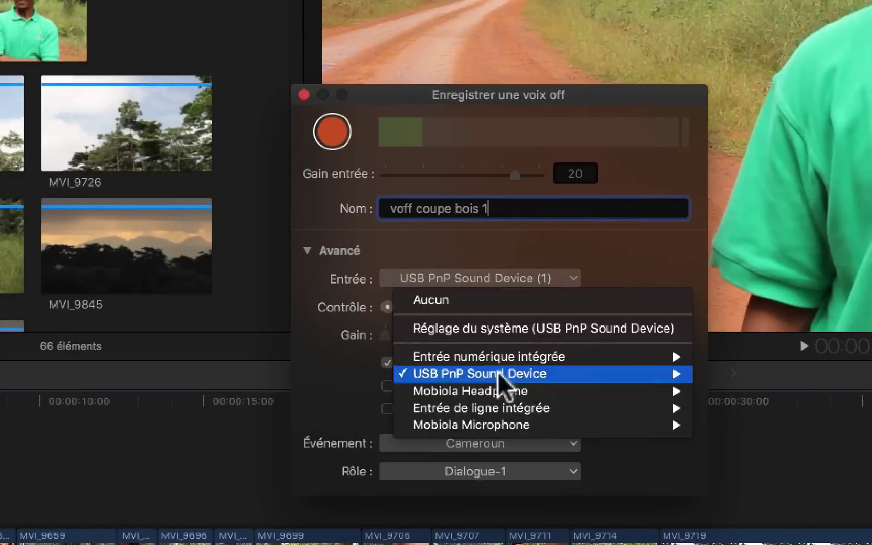
click(644, 247)
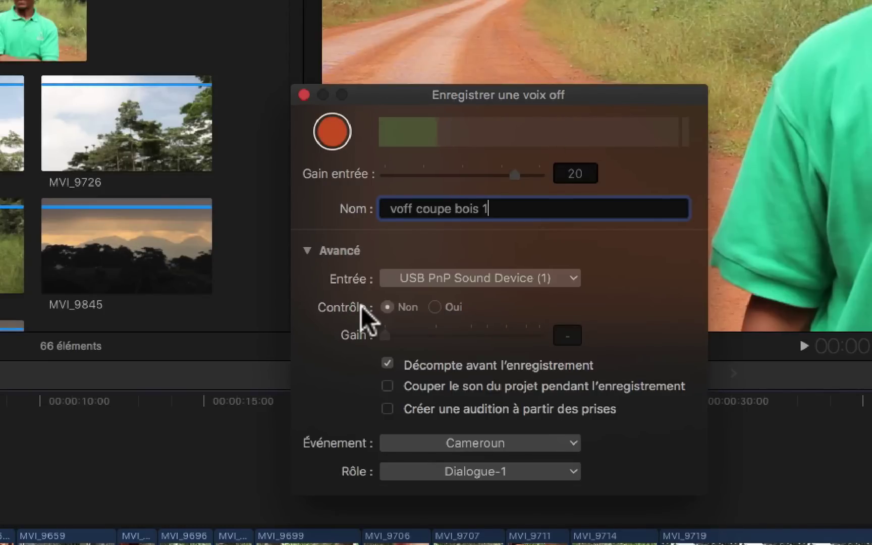
- Try switching input monitoring (Contrôle) to Oui for the voiceover and return it to Non
click(433, 305)
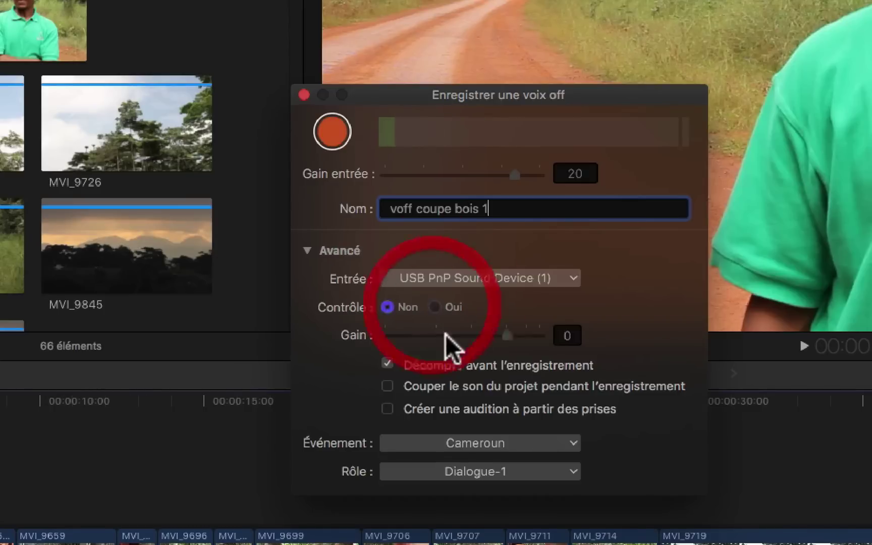
mouse_move(500, 335)
mouse_down()
mouse_move(471, 334)
mouse_move(502, 332)
mouse_up()
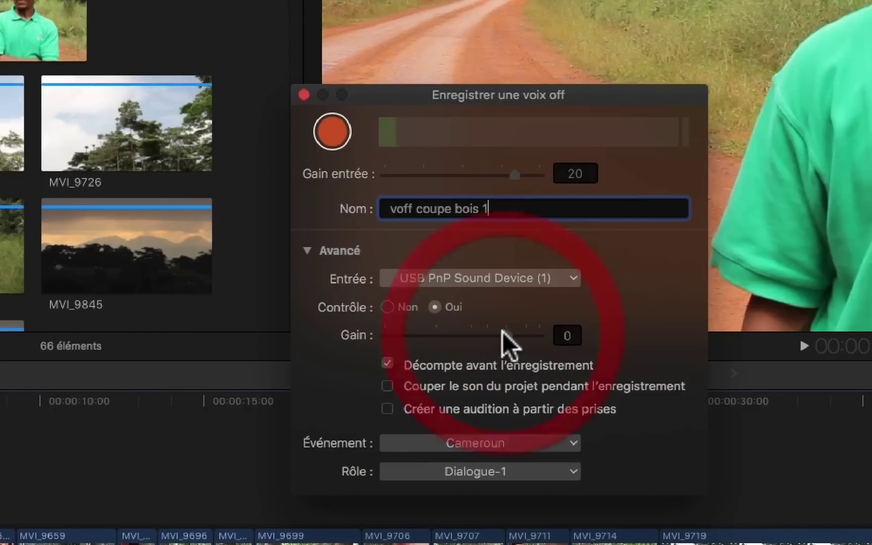
click(387, 306)
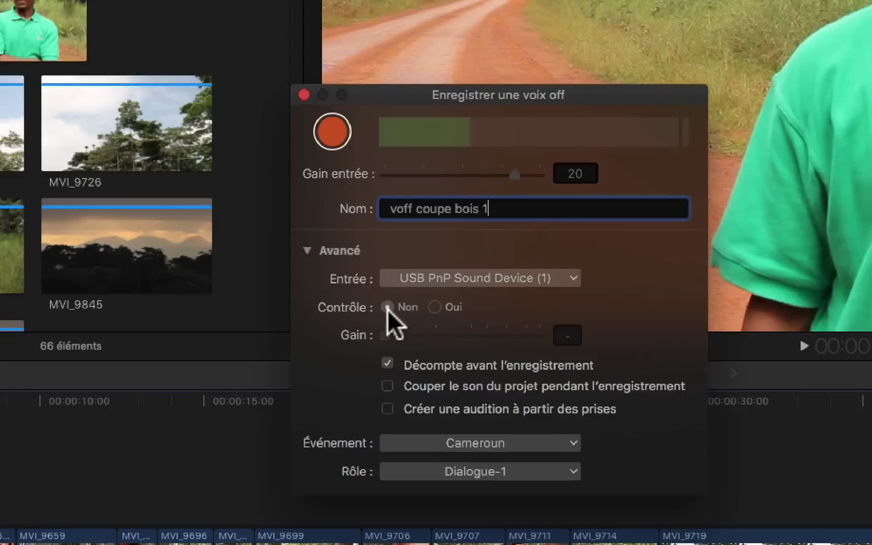
click(435, 308)
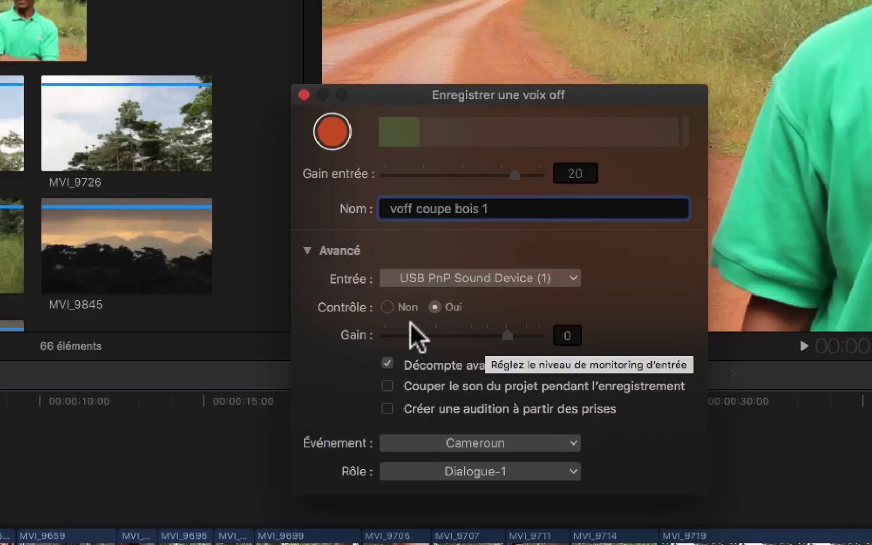
click(389, 308)
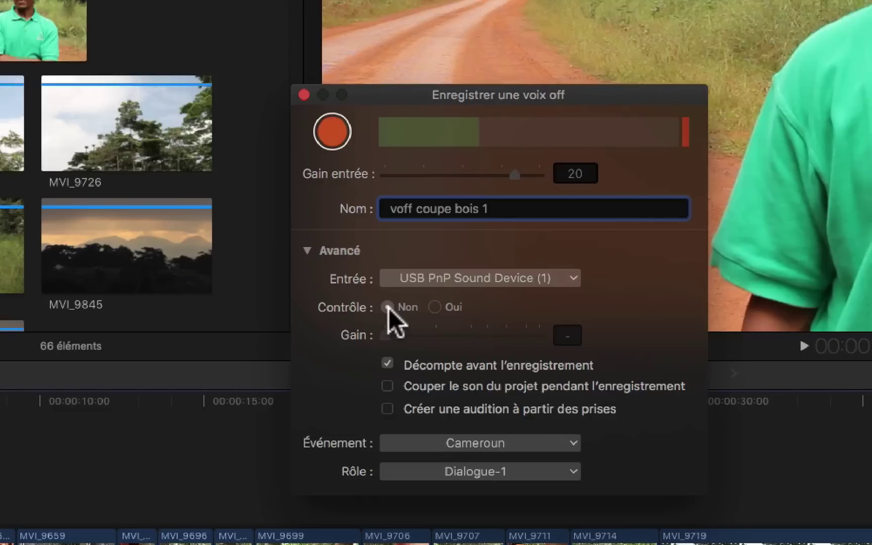
click(448, 332)
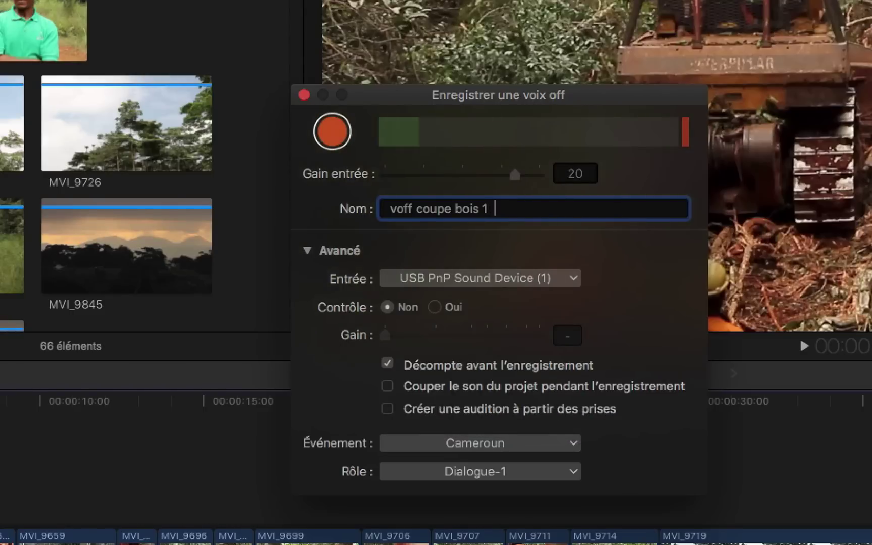
- Play the coupe bois timeline from about the 9-second mark and stop it at 13:03
click(38, 398)
key(space)
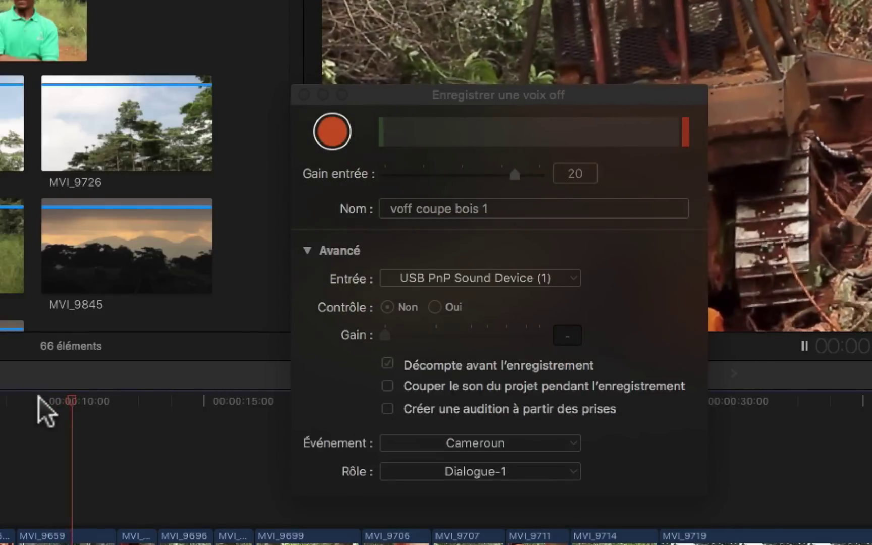
key(space)
- Check the roles that can be assigned to the voiceover recording
click(381, 429)
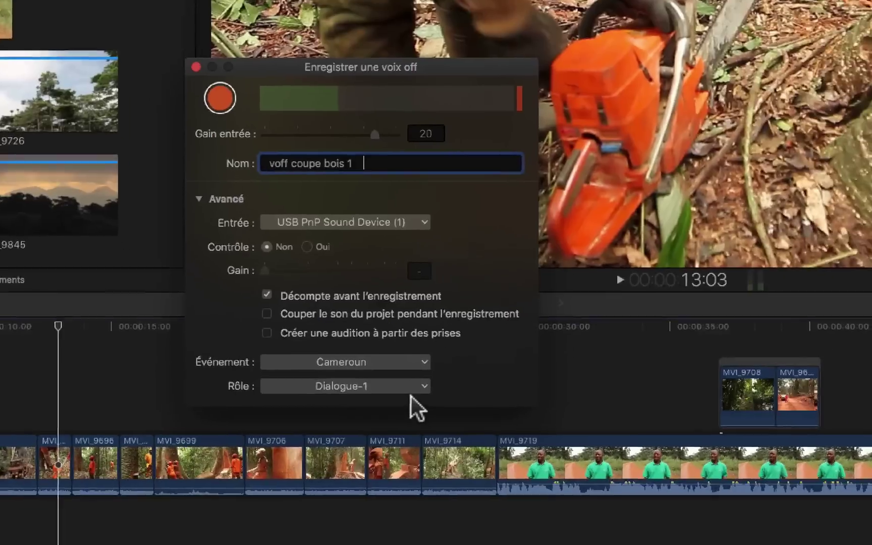
click(421, 385)
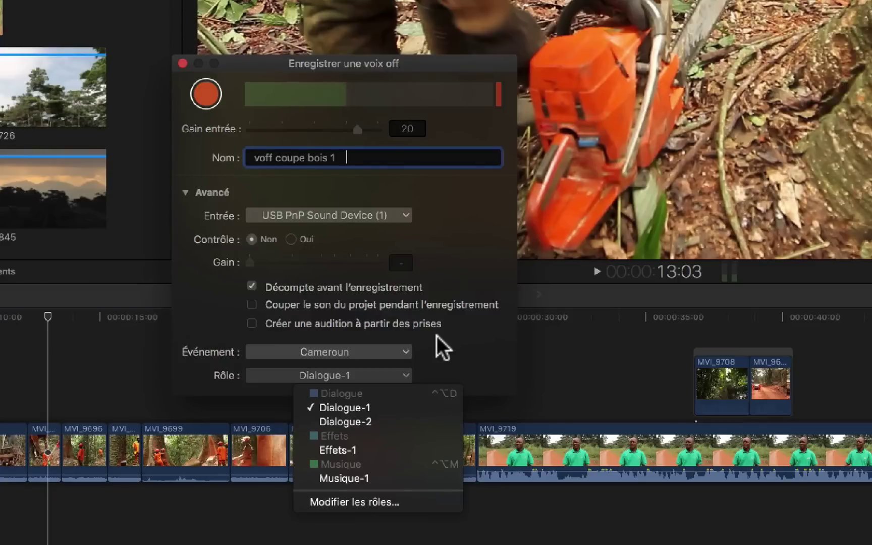
click(469, 356)
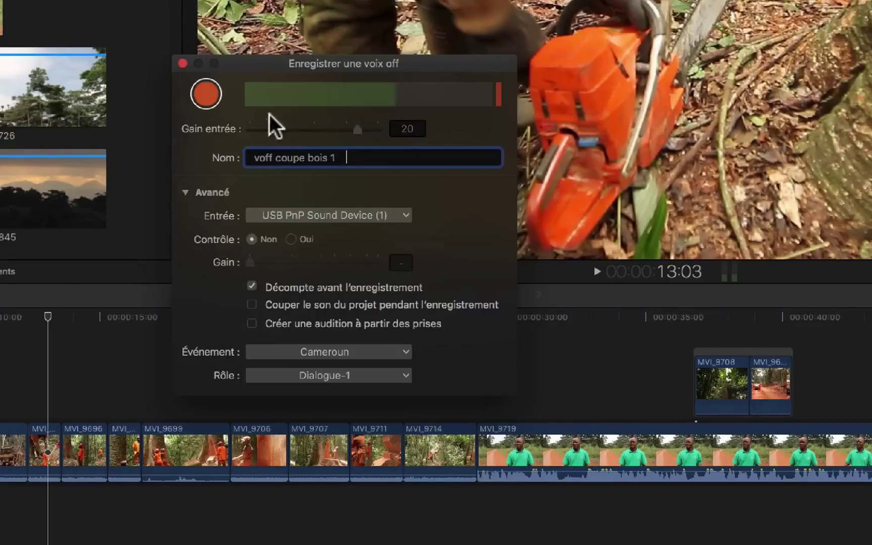
- Set the voiceover input gain to 22 and move the recorder over the clip browser, clear of the viewer
click(357, 130)
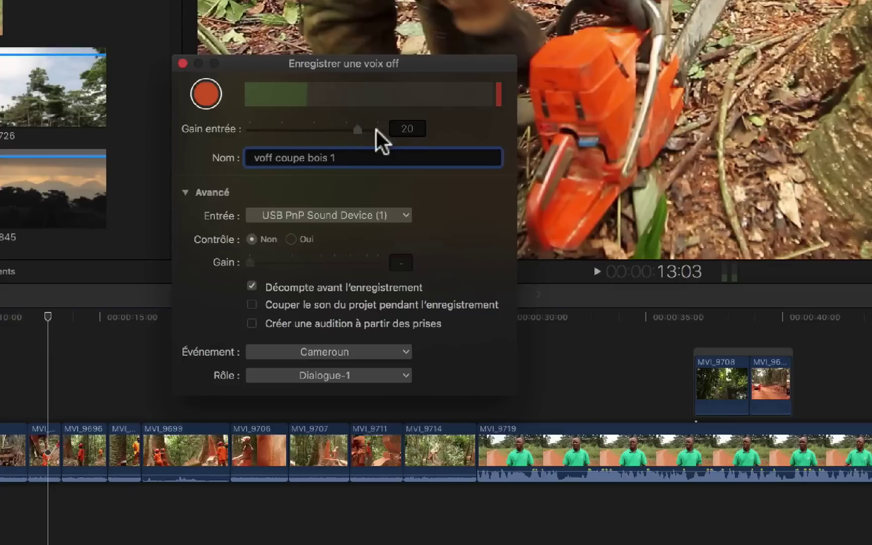
click(358, 129)
drag(363, 129, 365, 129)
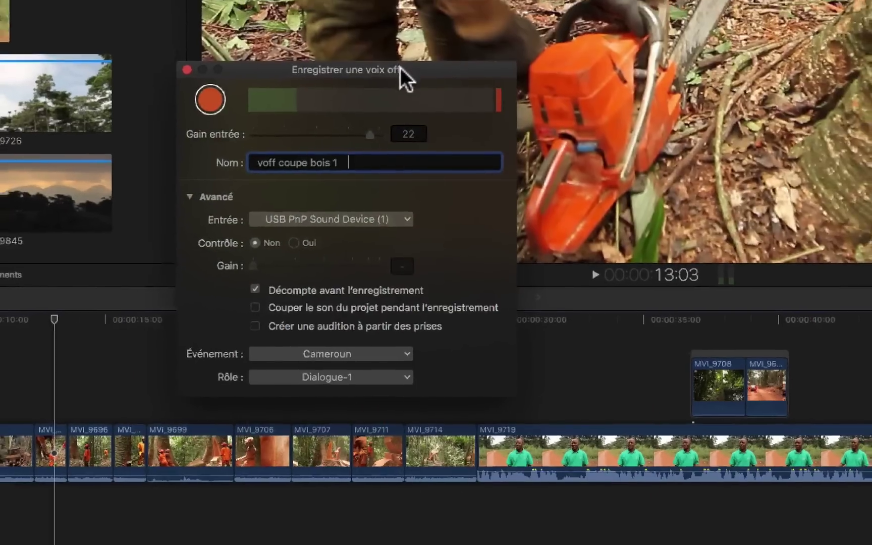
drag(399, 67, 24, 0)
drag(191, 169, 203, 143)
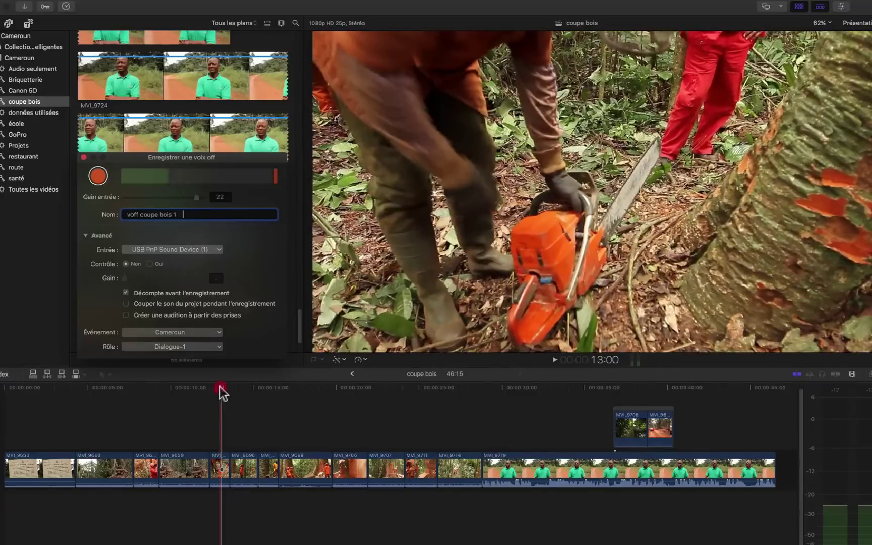
- Place the playhead at 3:13 in the coupe bois timeline and record the voiceover up to about the 28-second mark
click(24, 411)
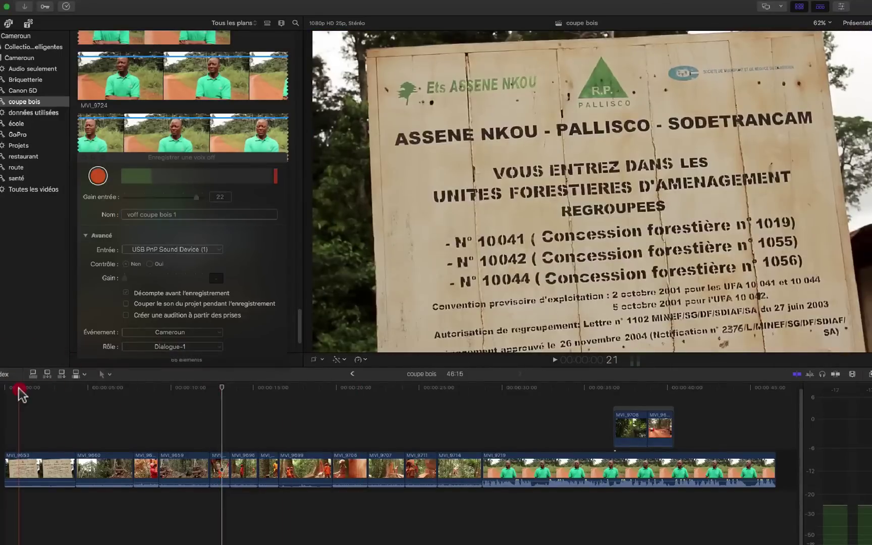
key(space)
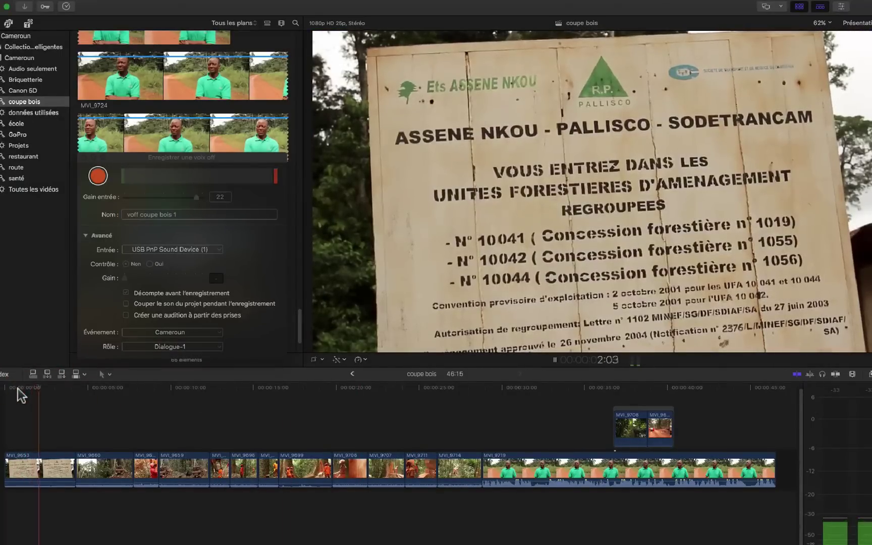
key(space)
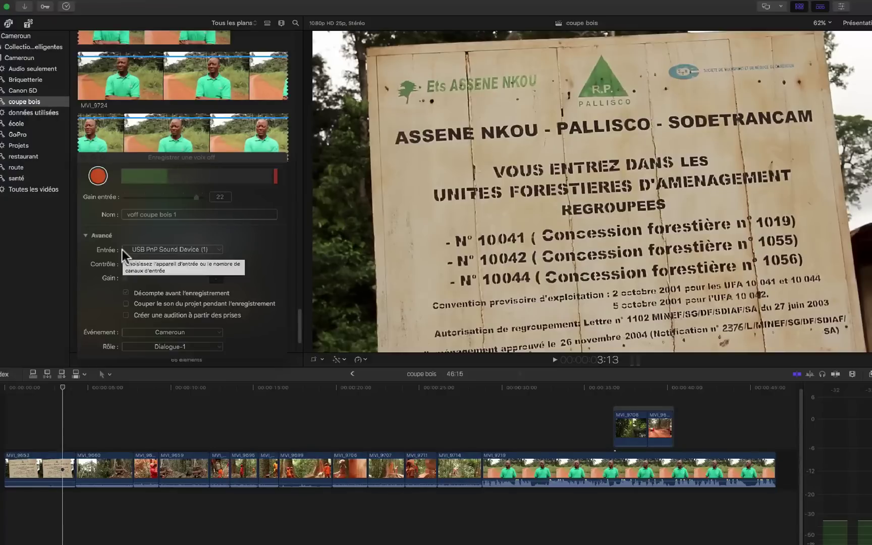
click(99, 176)
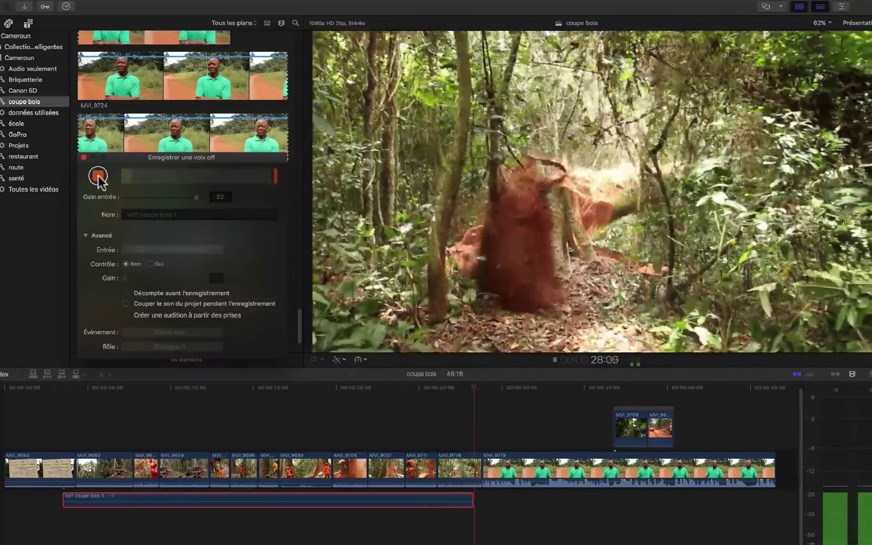
click(99, 176)
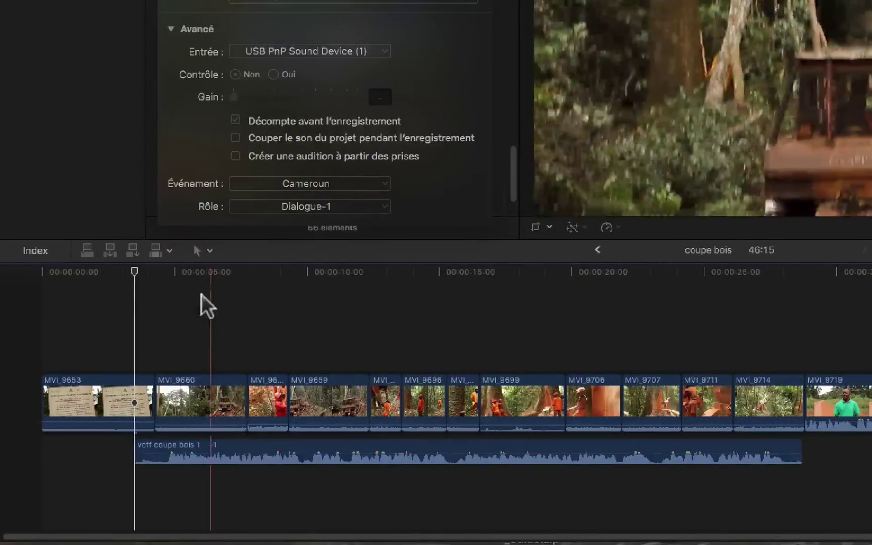
- Close the voiceover recorder and select the recorded voff coupe bois 1 clip in the Audio seulement collection
key(l)
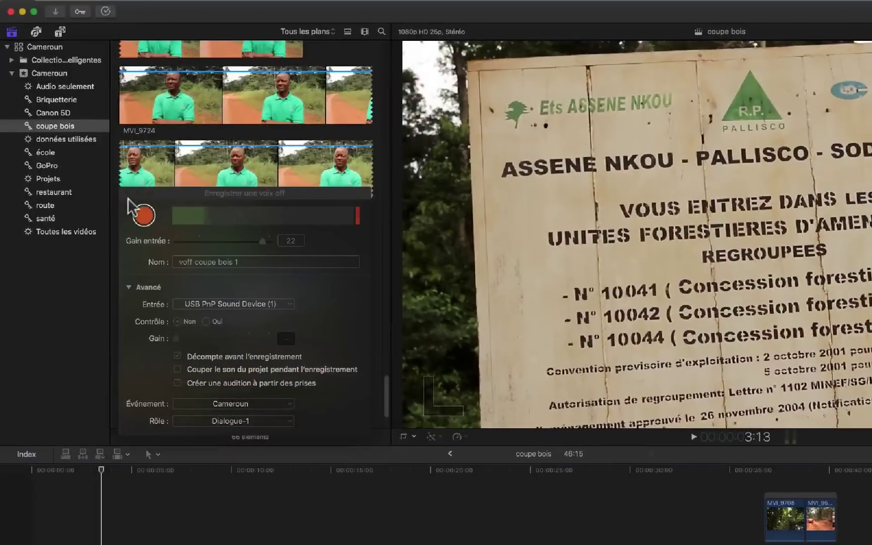
click(127, 199)
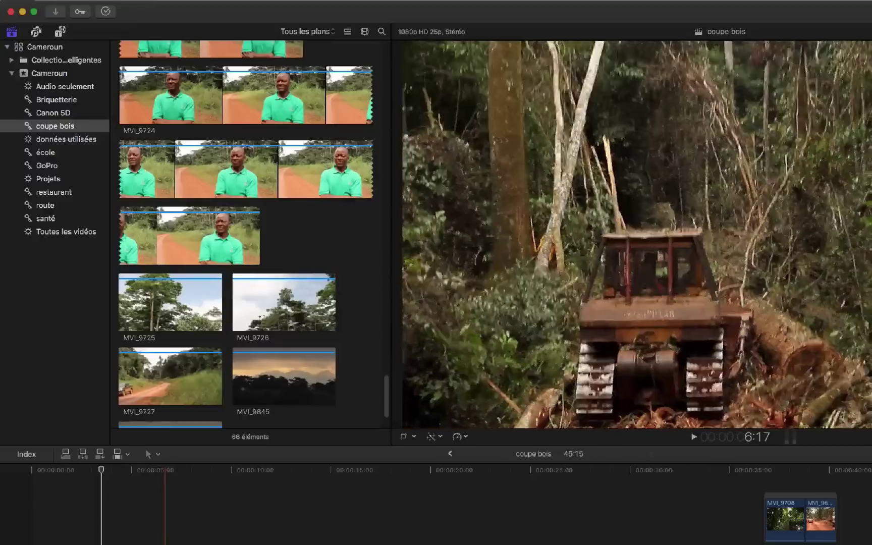
click(164, 543)
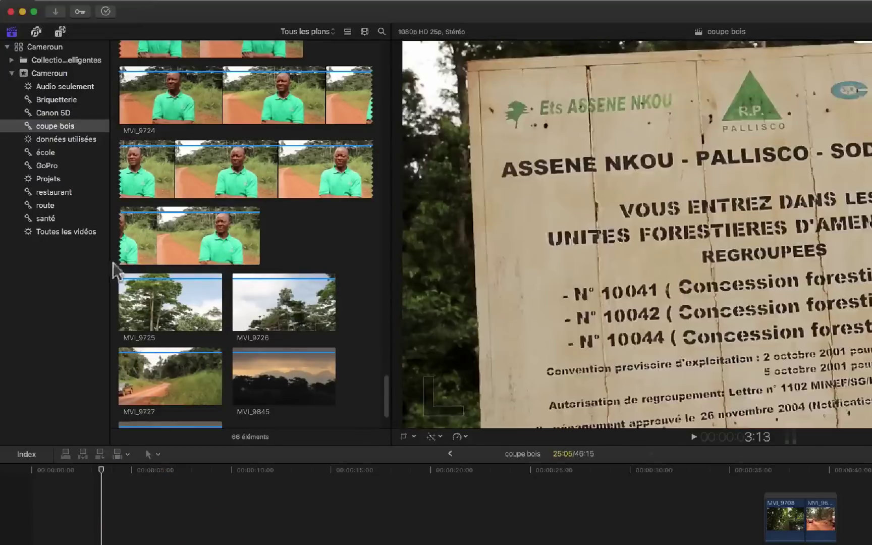
click(49, 86)
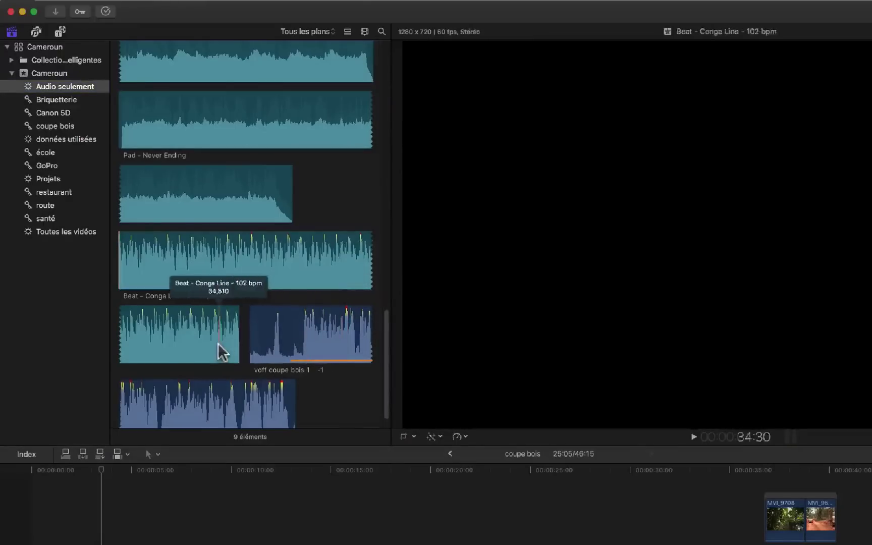
click(219, 407)
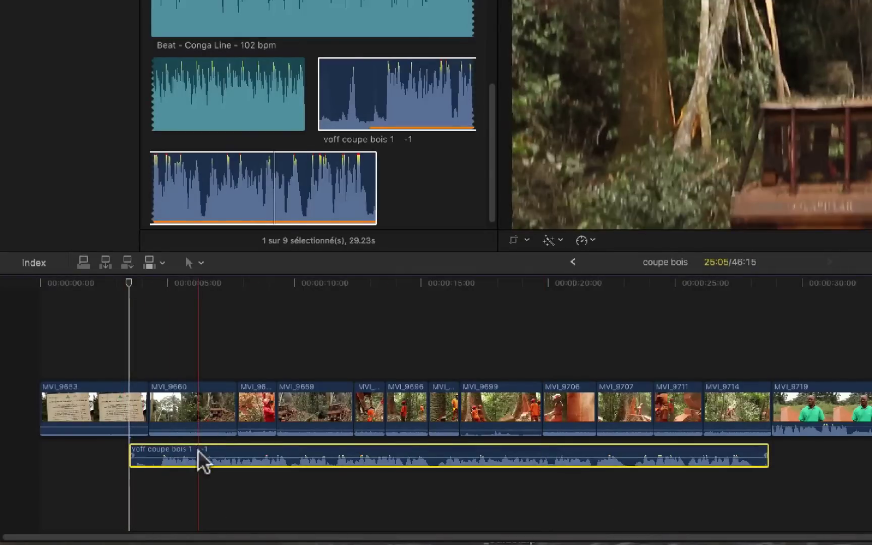
- Create a secondary storyline from the voff coupe bois 1 clip below the primary storyline
right_click(198, 451)
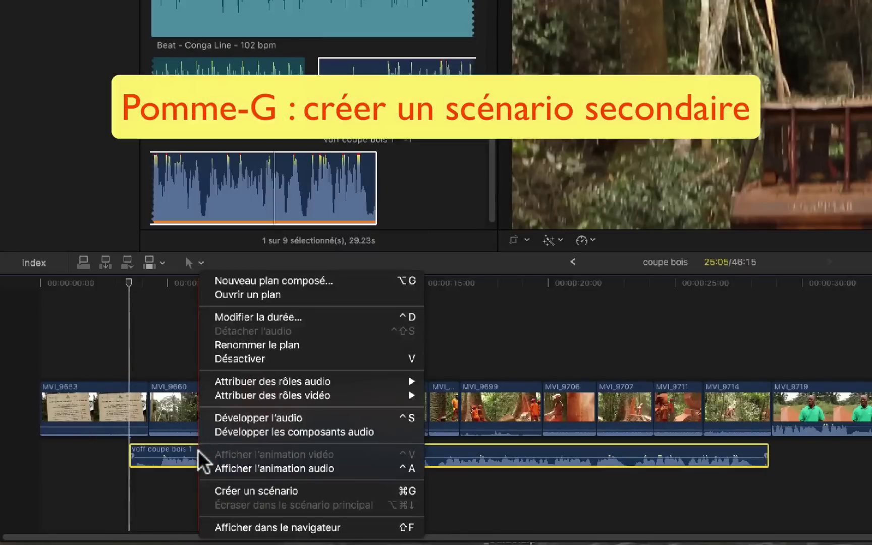
click(223, 493)
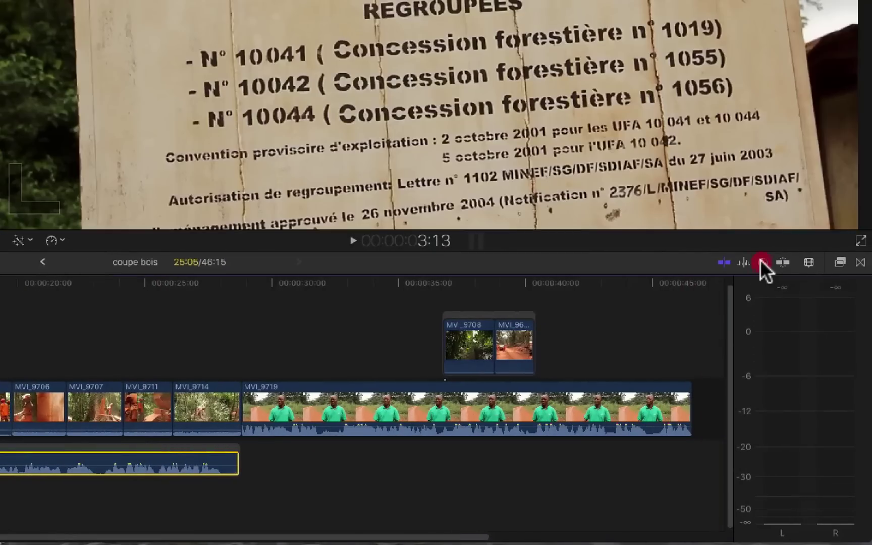
- Solo the voiceover clip, place the playhead at its start in the timeline and play it
click(763, 263)
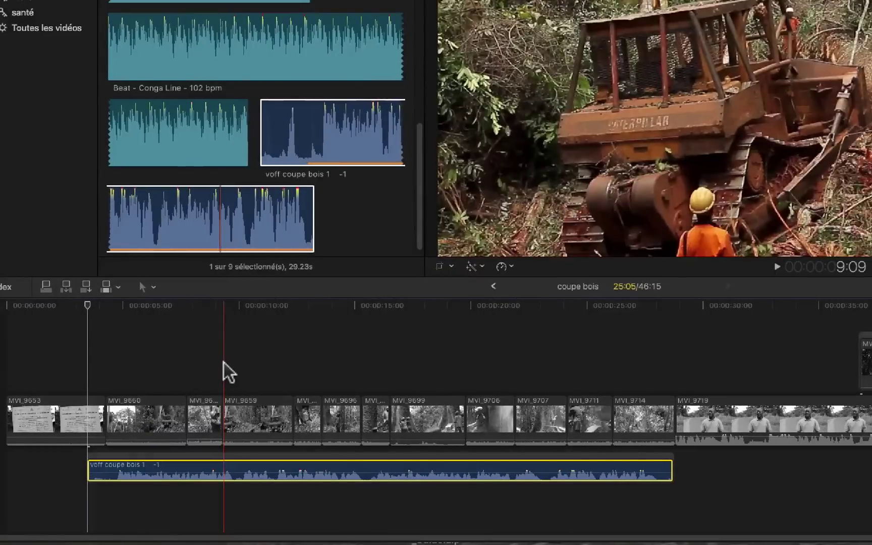
scroll(106, 318, up, 3)
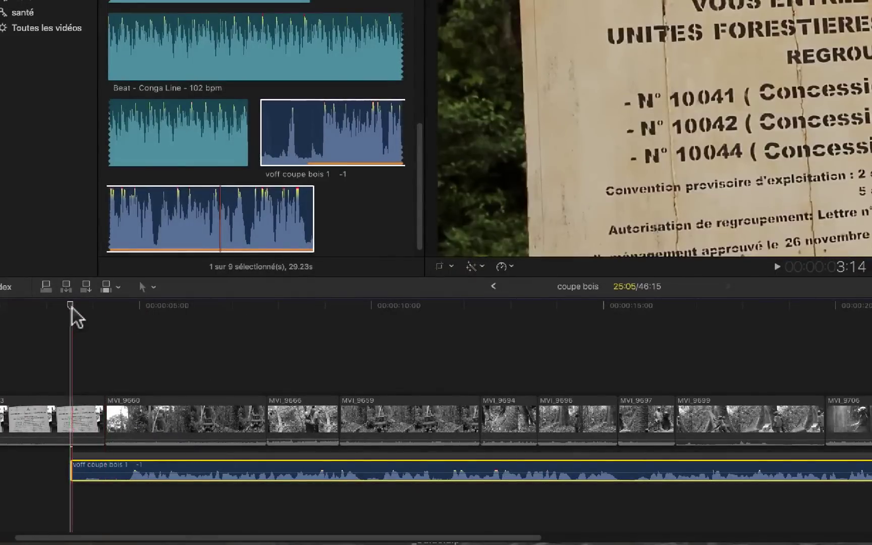
click(72, 307)
key(space)
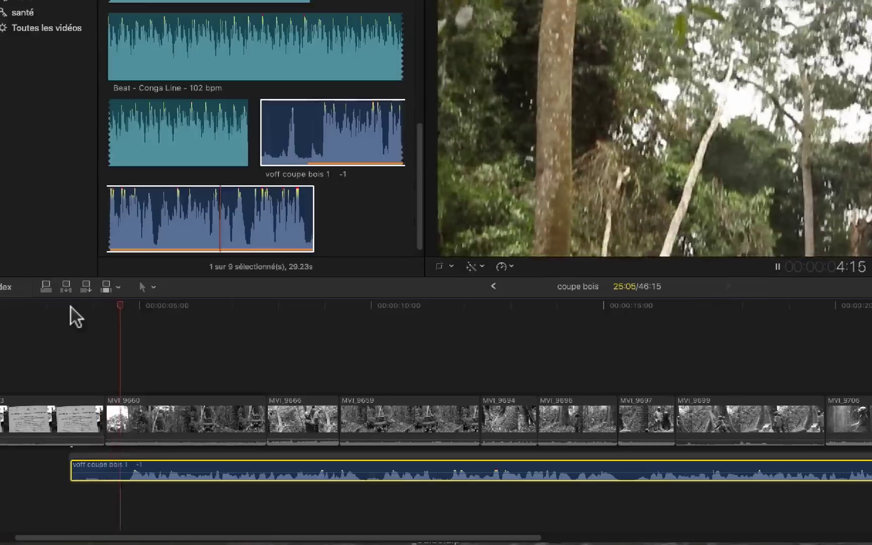
- Trim the silence off the voiceover's start up to its first words and shift the clip earlier to begin at about 3:03
key(space)
key(Left)
key(Left)
key(Left)
key(Left)
key(Left)
key(Left)
key(Left)
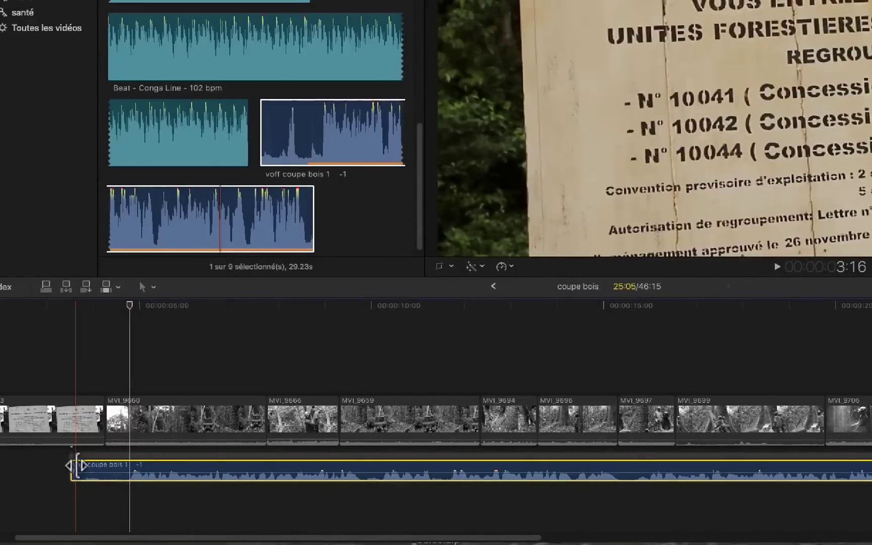
drag(72, 469, 126, 470)
drag(184, 453, 114, 454)
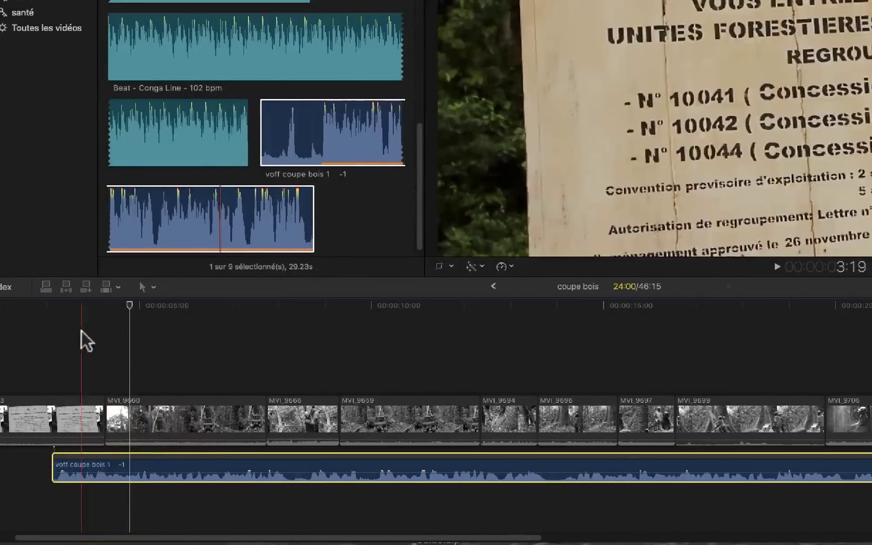
- Play the voiceover to find the unwanted passage and split the clip with the Blade tool where it begins, at 8:17
key(space)
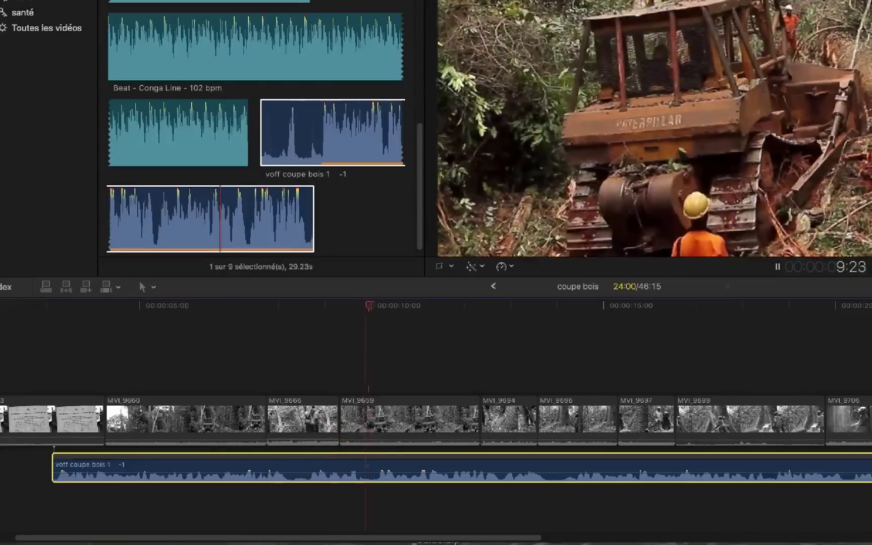
key(space)
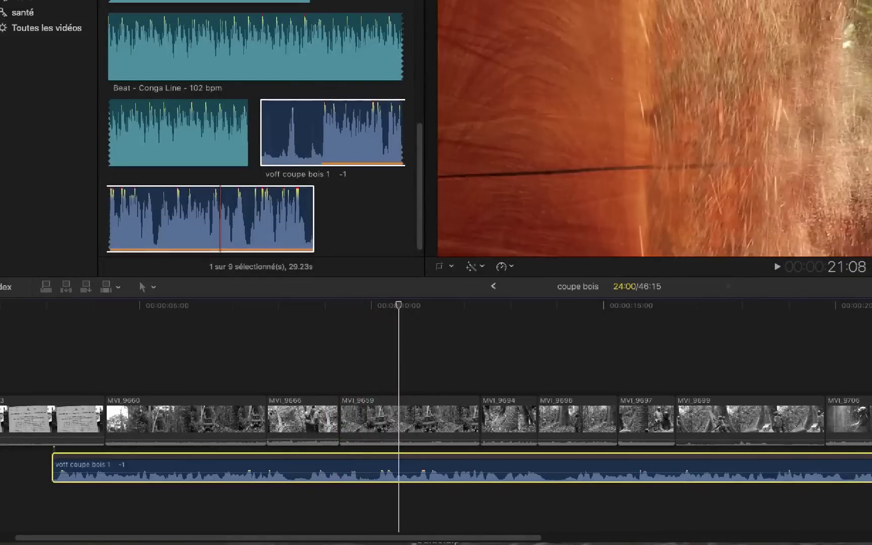
click(306, 323)
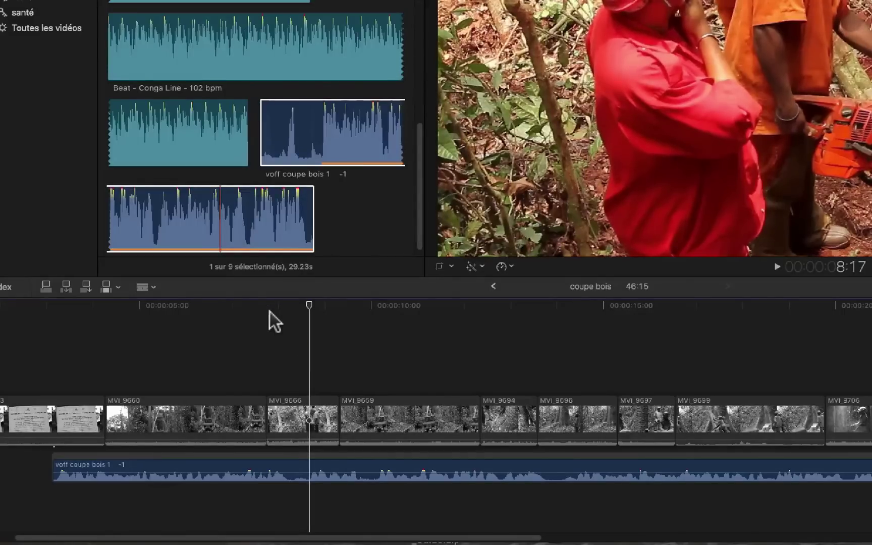
key(b)
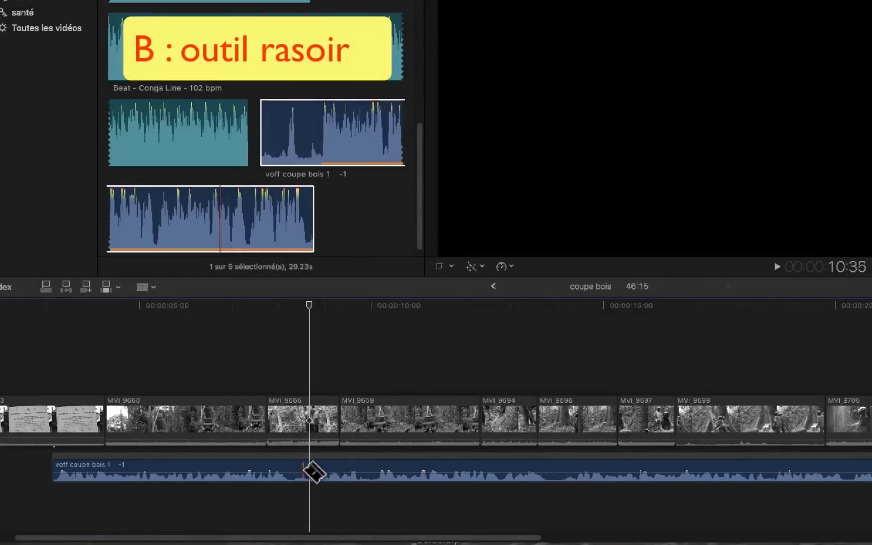
click(318, 471)
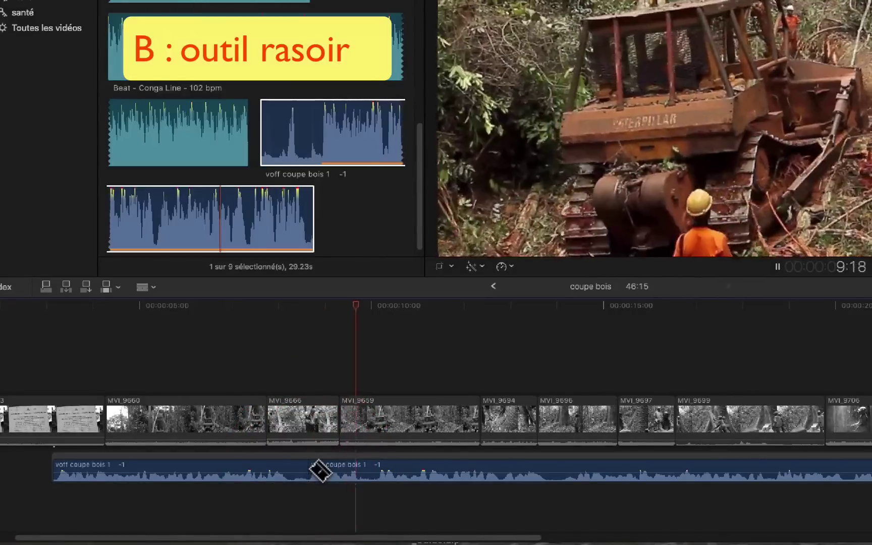
- Stop playback at the end of the unwanted passage and split the voiceover at 10:04
key(space)
key(Left)
key(Left)
key(Left)
key(Left)
key(Left)
key(Left)
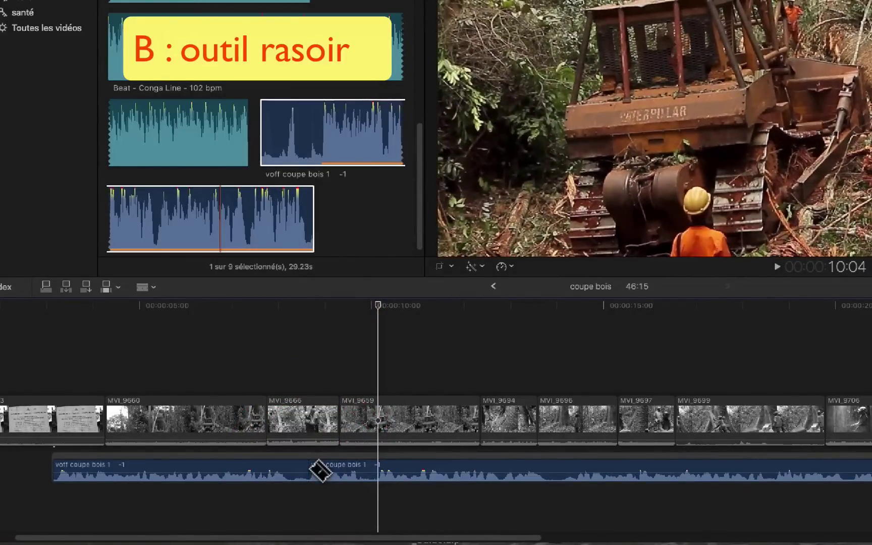
click(382, 473)
- Switch to the Select tool and delete the short voiceover segment between the two cuts
key(a)
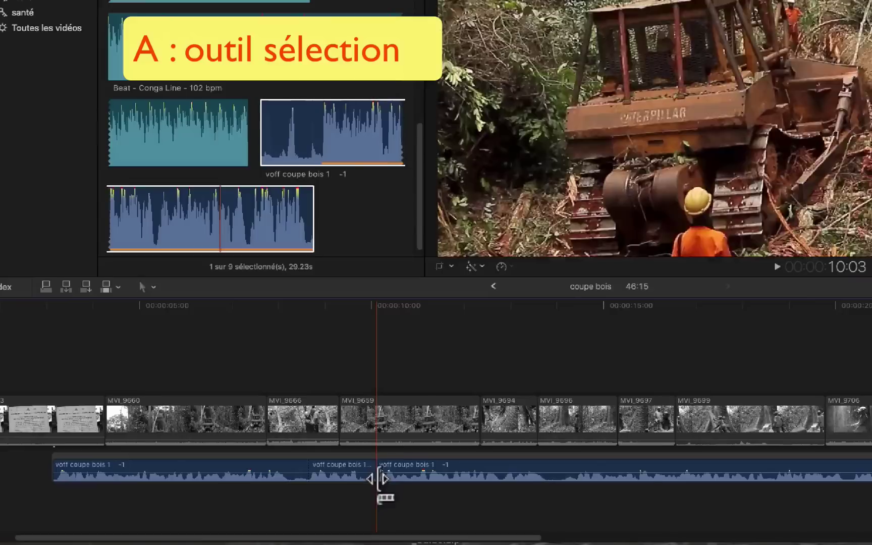
key(p)
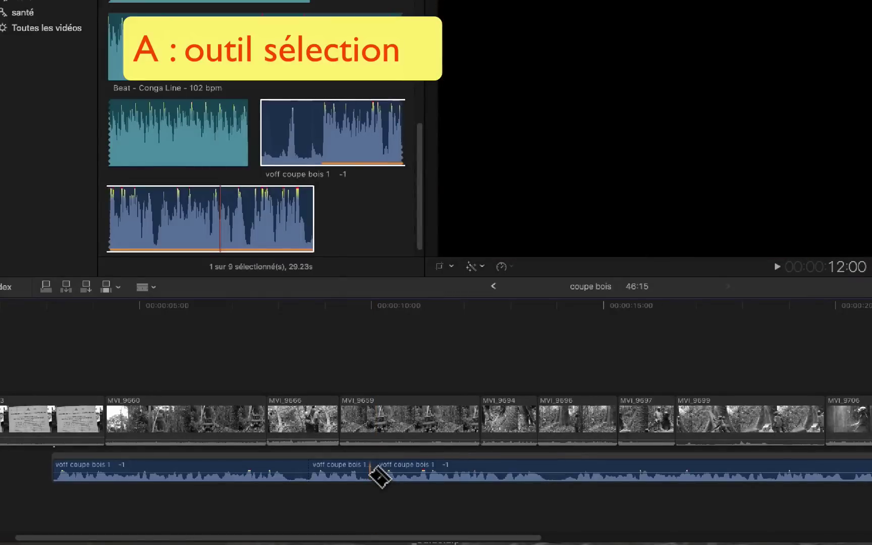
key(a)
click(346, 467)
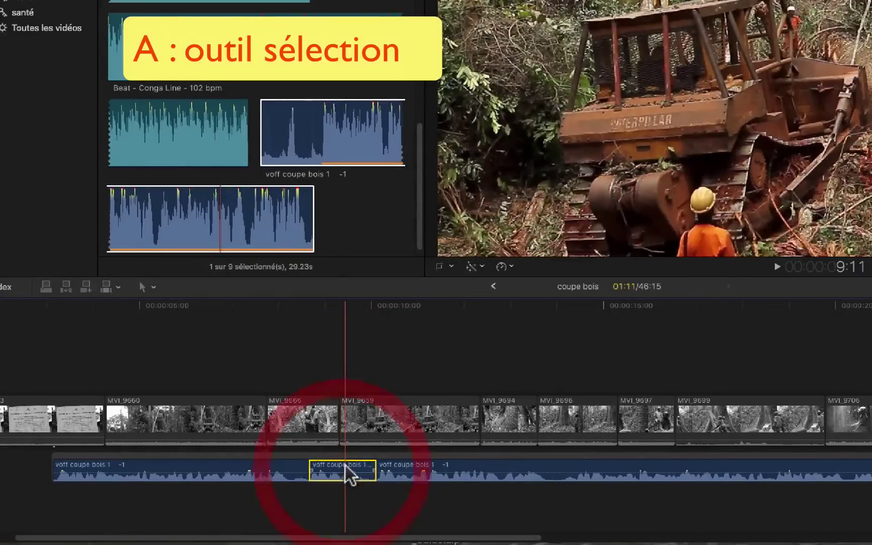
key(Delete)
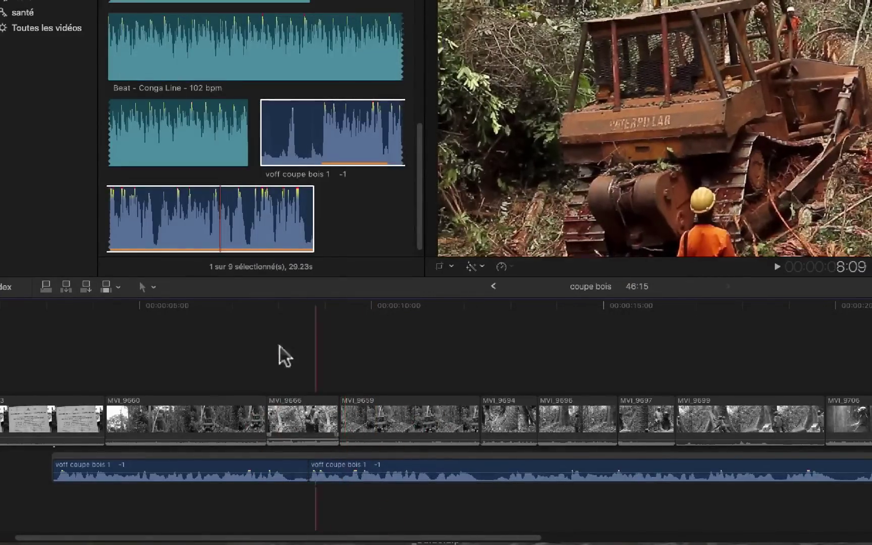
- Play the voiceover across the new join up to about 13:15 and turn off its solo mode
click(209, 316)
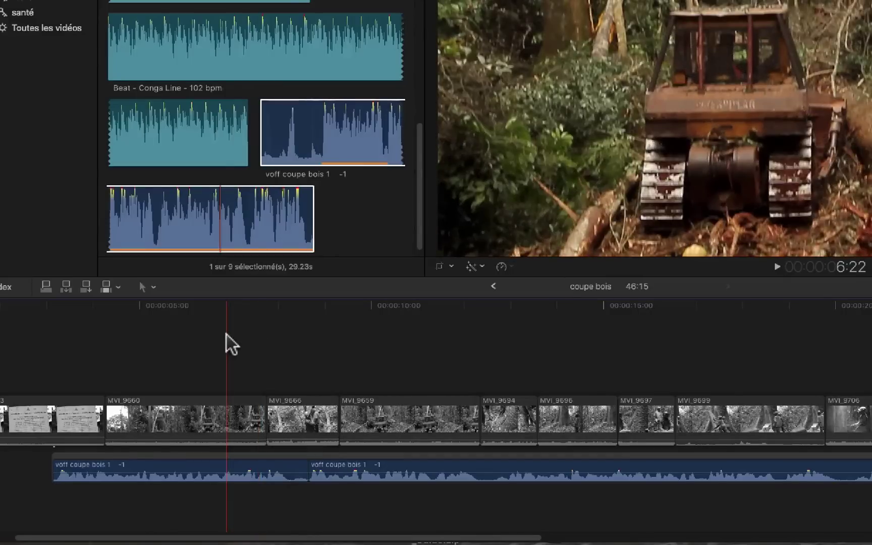
key(space)
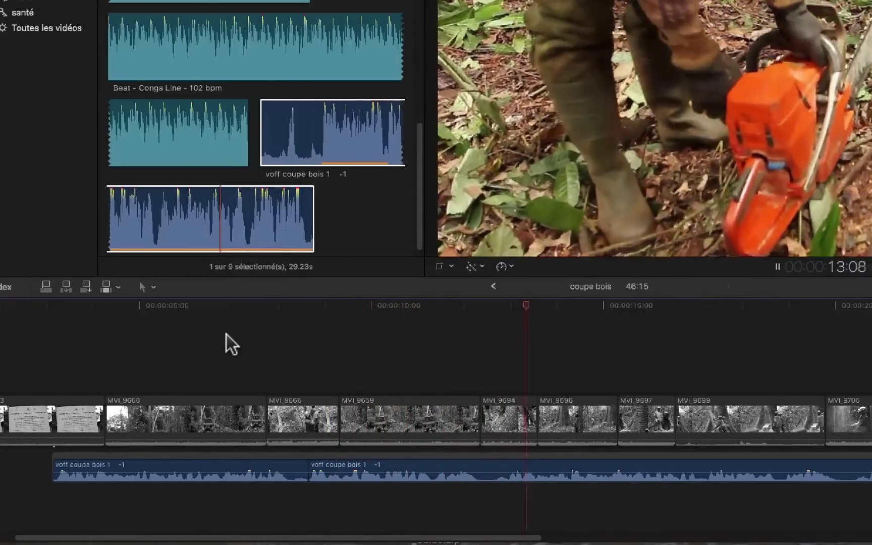
key(space)
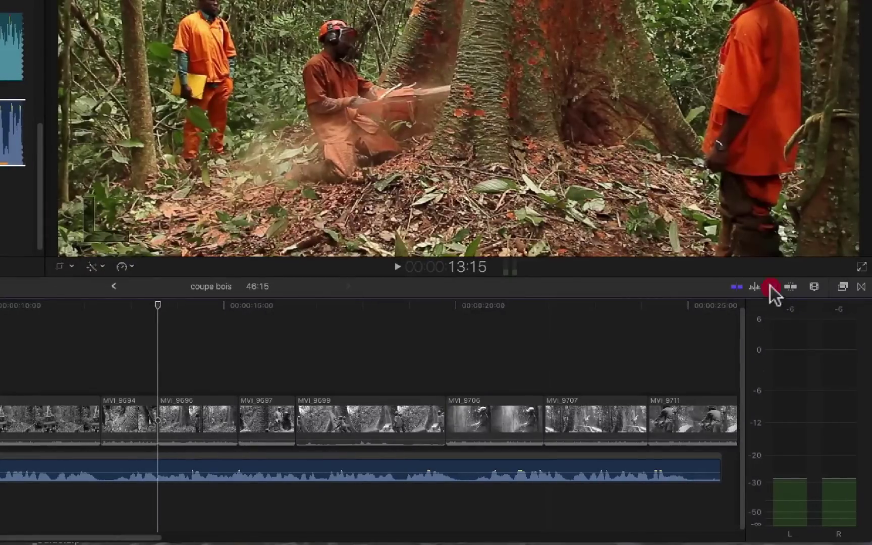
click(771, 286)
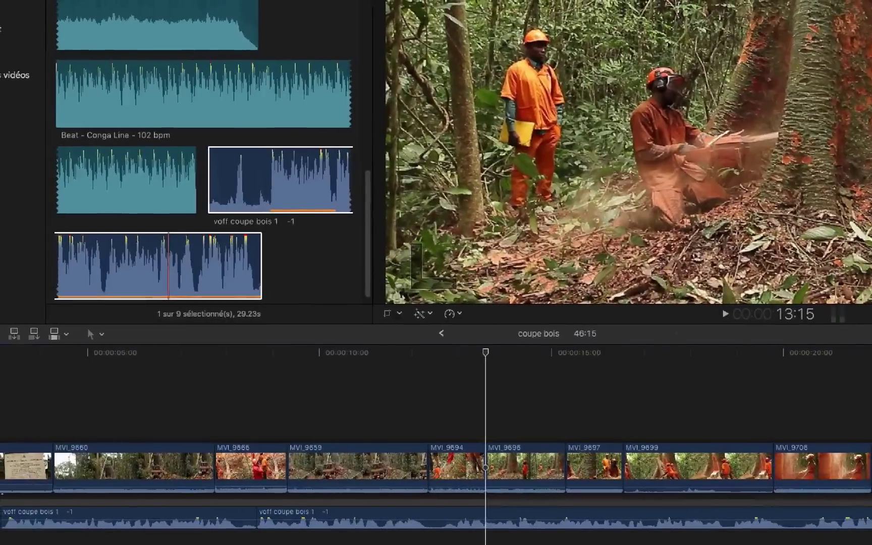
- Play the end of the voiceover and trim its tail back to the playhead at 25:01
key(super+minus)
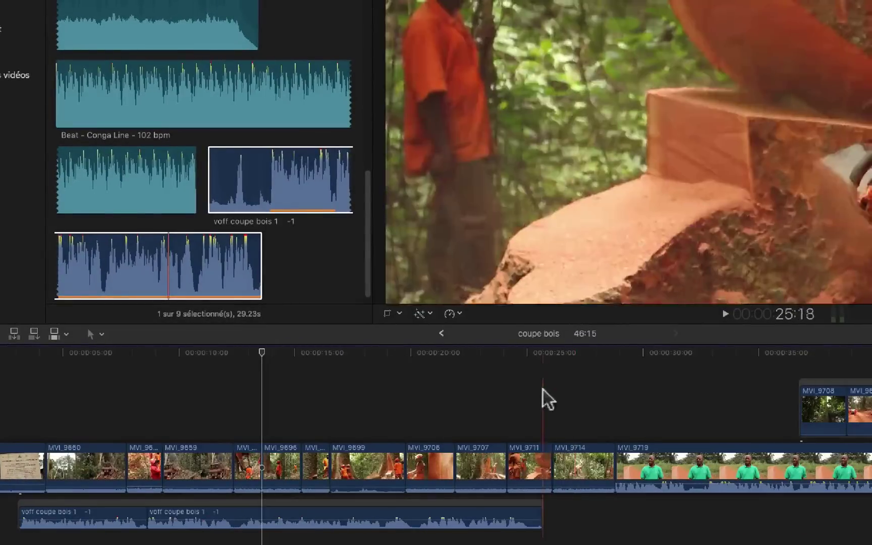
key(space)
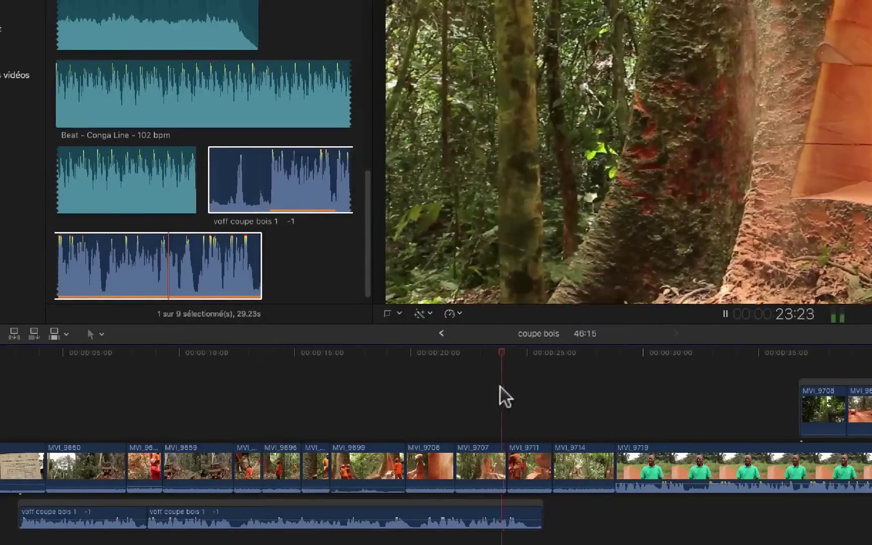
key(space)
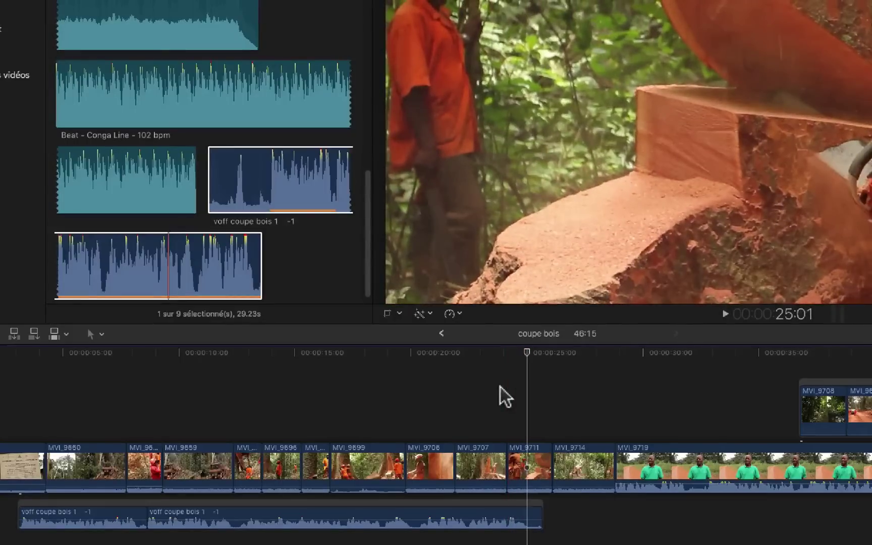
drag(539, 516, 528, 516)
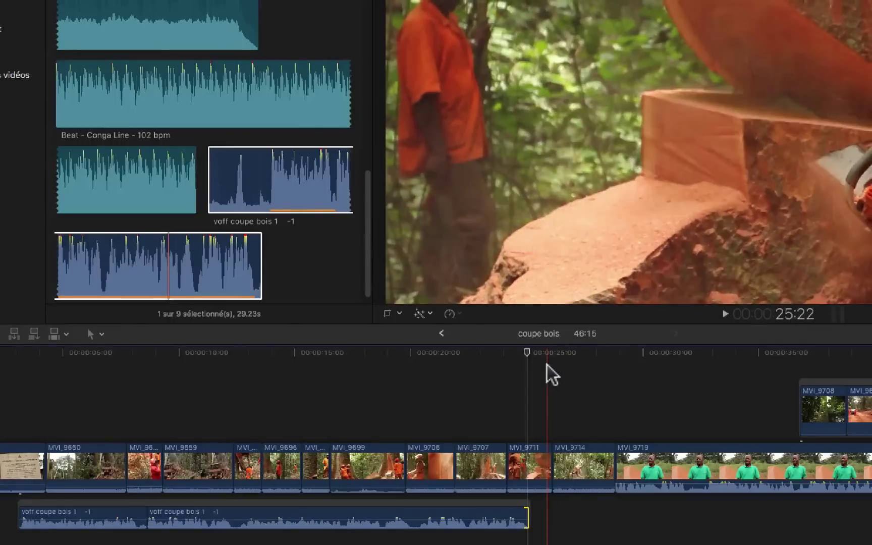
- Play the project past the end of the voiceover and step back to near the start of MVI_9714
key(space)
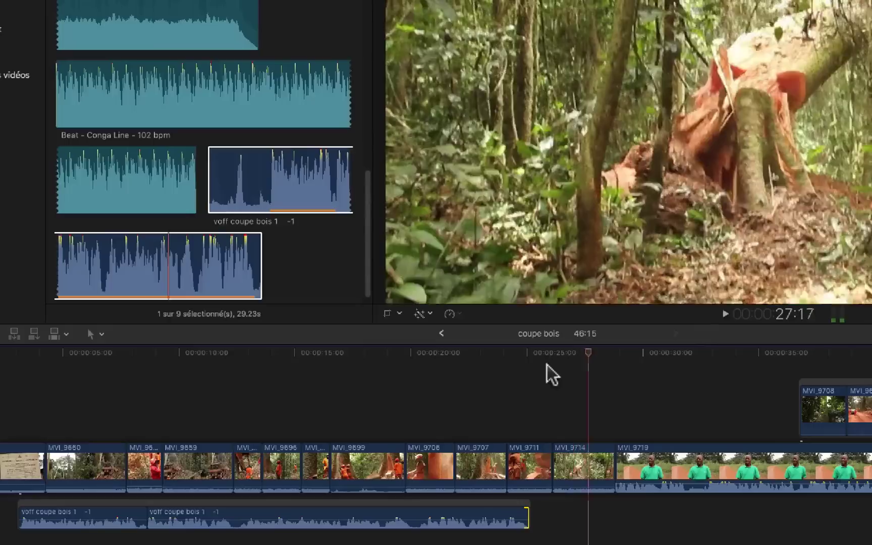
key(j)
key(k)
key(Left)
key(Left)
key(Left)
key(Left)
key(Left)
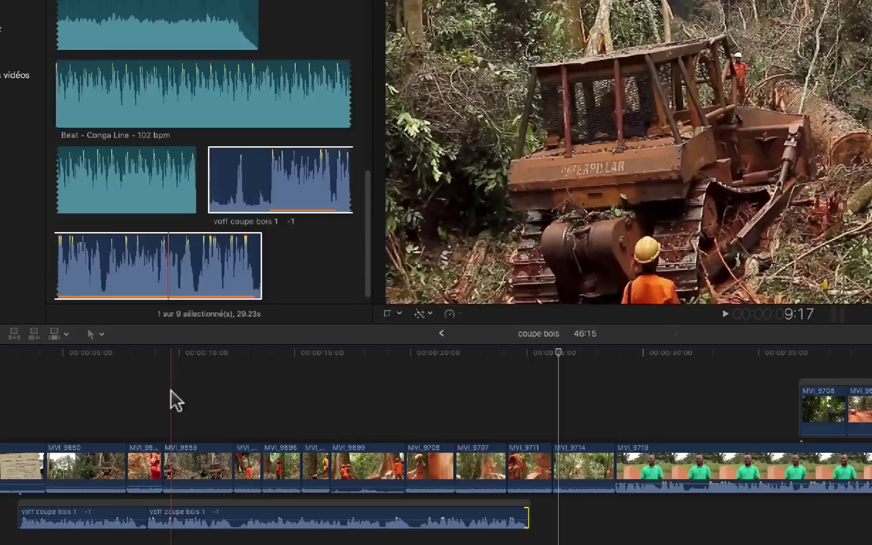
- Play the passage around MVI_9694 and park the playhead at 13:14, where MVI_9696 begins
key(space)
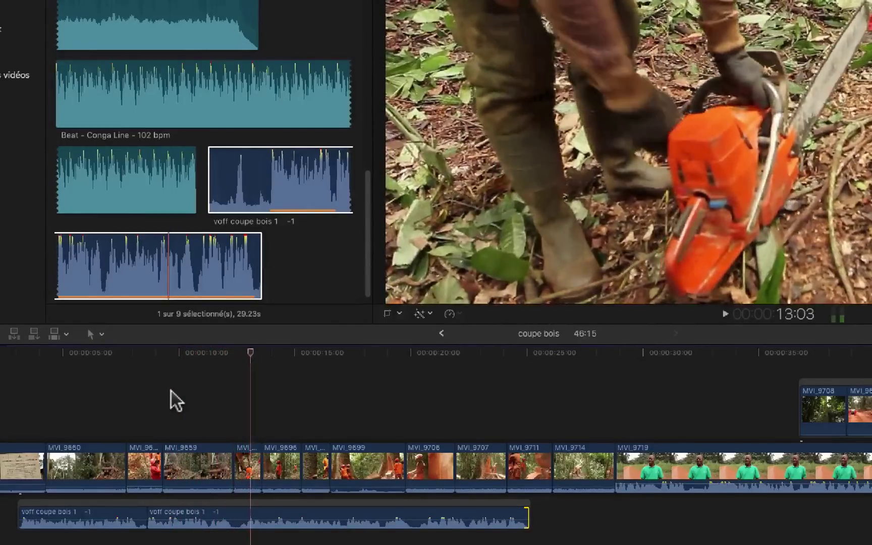
click(230, 353)
key(space)
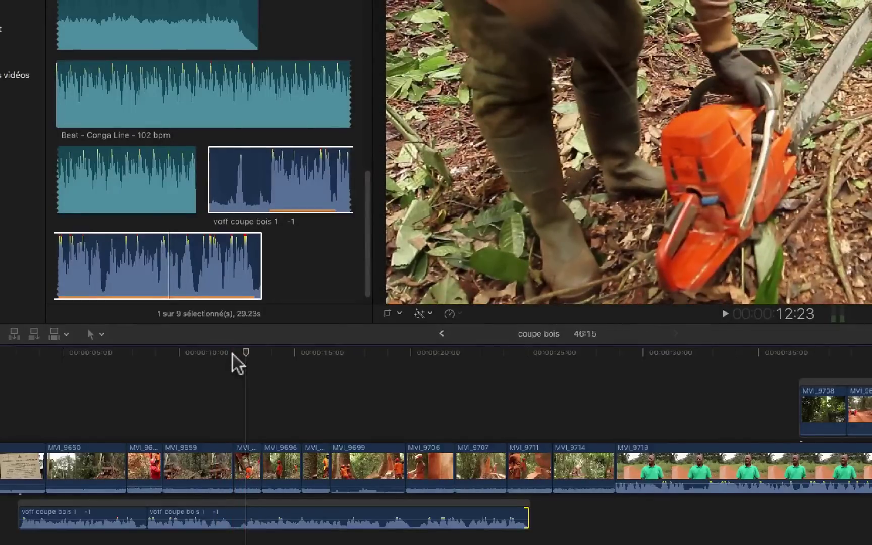
key(space)
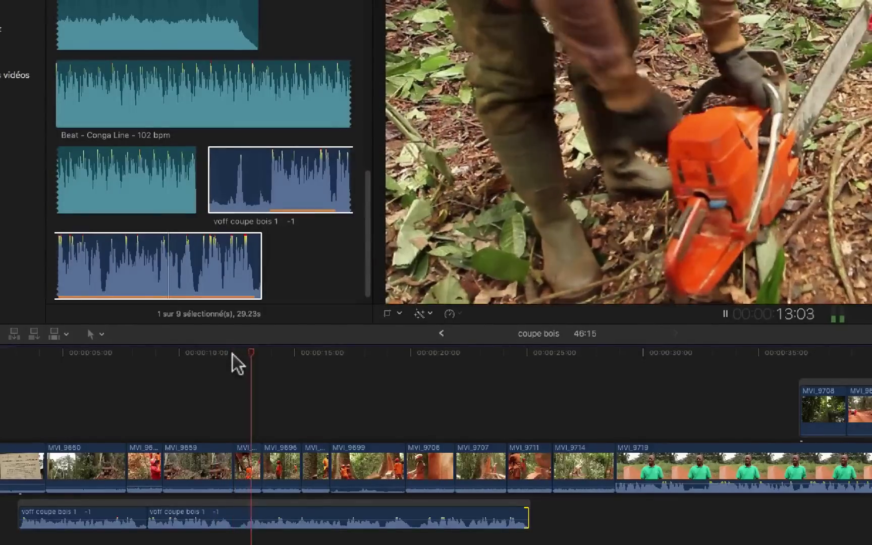
key(space)
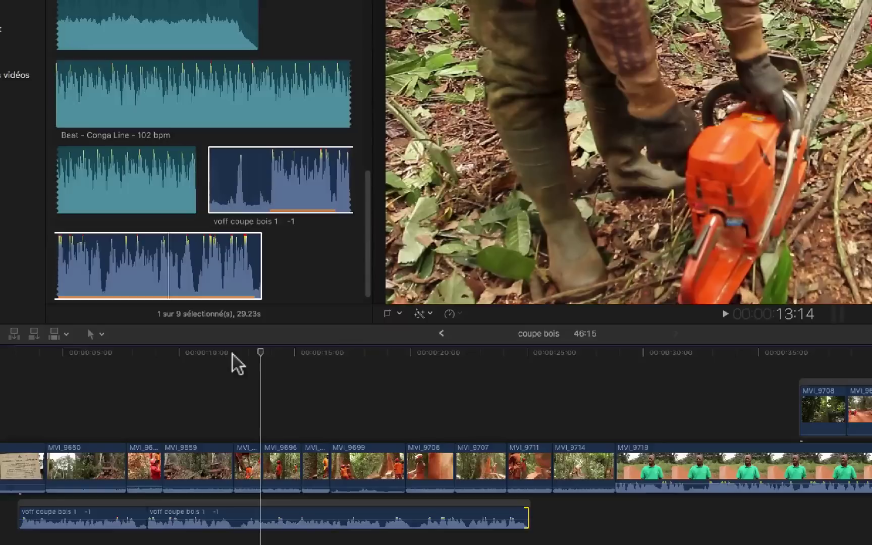
- Split the second voiceover clip with the Blade tool at the pause aligned with the start of MVI_9694
key(super+equal)
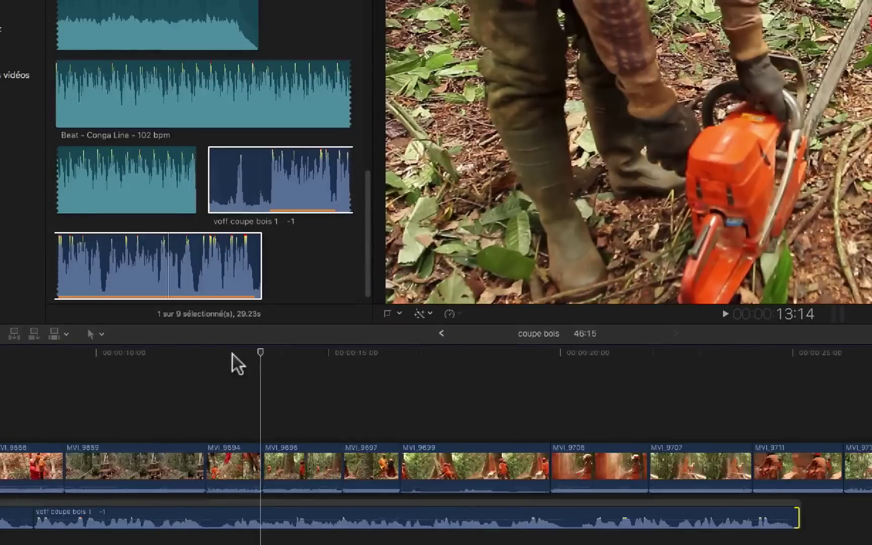
key(b)
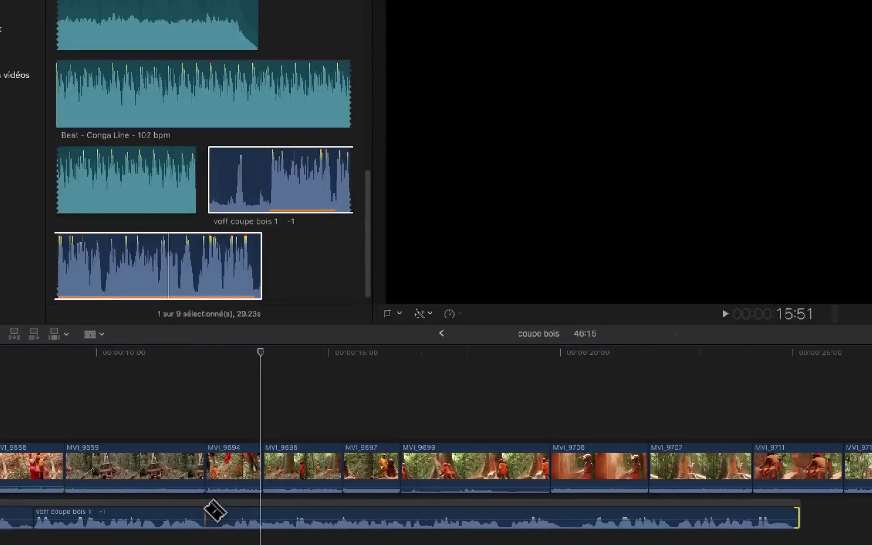
click(212, 512)
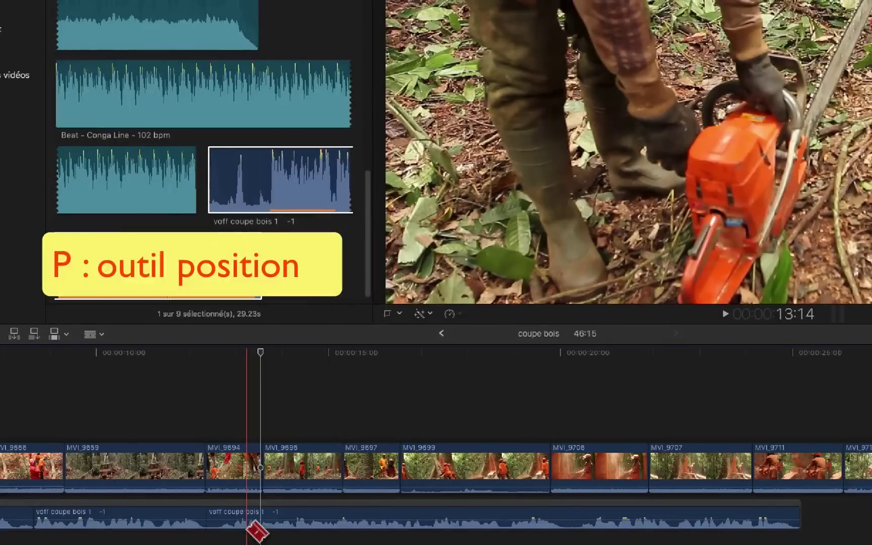
- Move the last voiceover segment about one second later with the Position tool, close to the 13:14 playhead, leaving a gap before it
key(p)
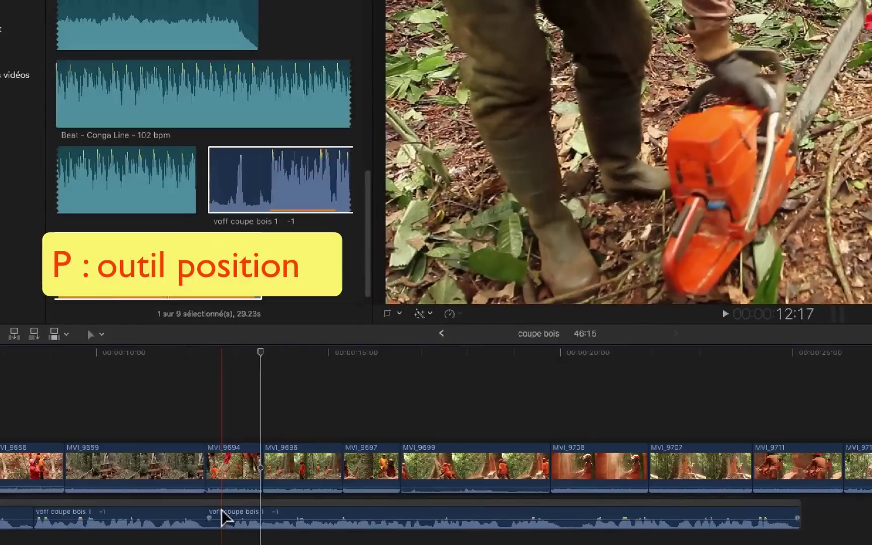
drag(222, 509, 276, 516)
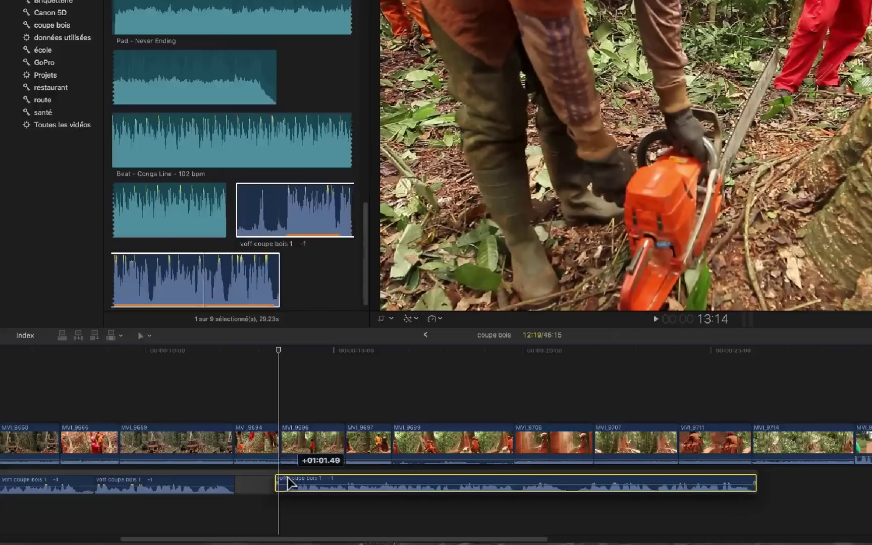
drag(288, 478, 289, 485)
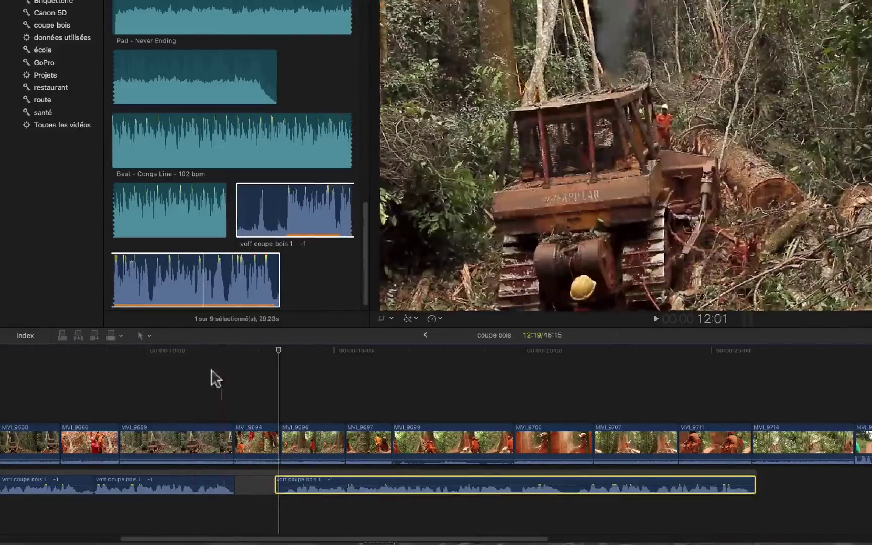
- Split the last voiceover clip at about 21:05 under MVI_9706 and move the new segment about 0.4 seconds later, leaving a gap
key(space)
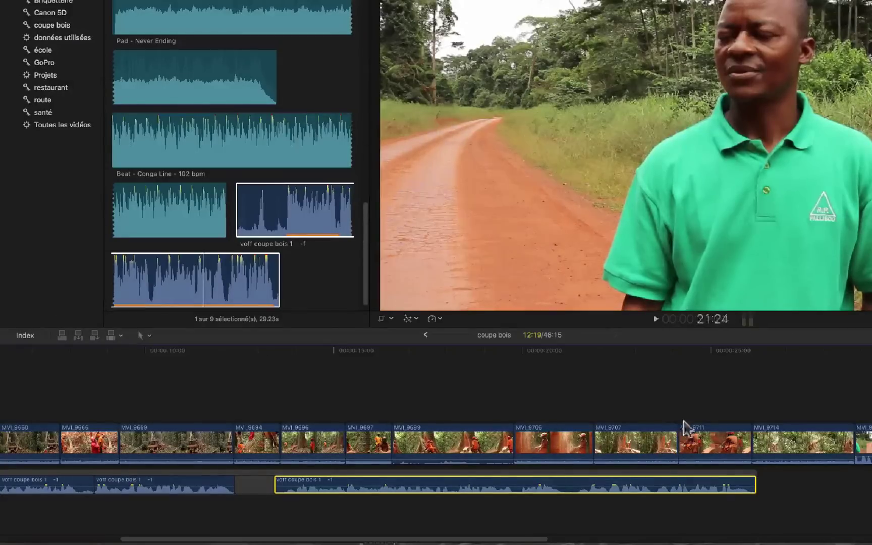
key(b)
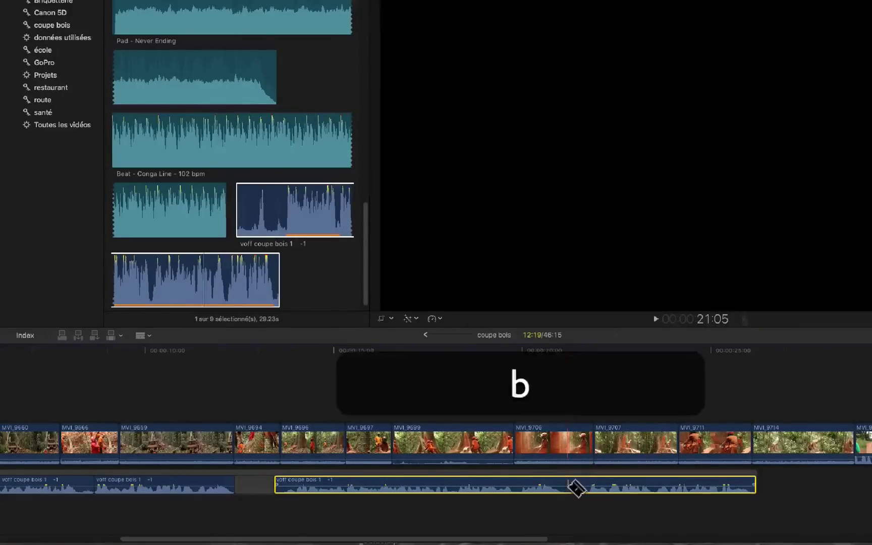
click(570, 487)
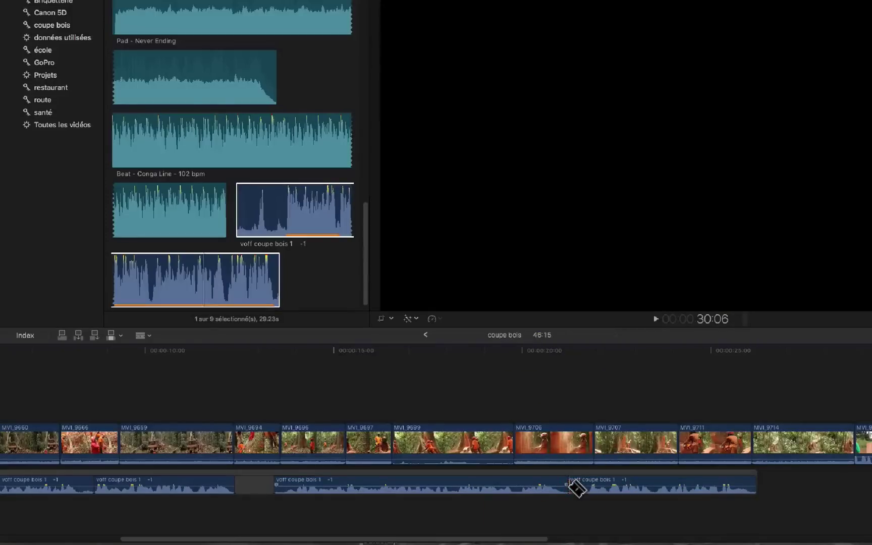
key(p)
mouse_move(576, 485)
mouse_down()
mouse_move(592, 484)
mouse_move(583, 492)
mouse_up()
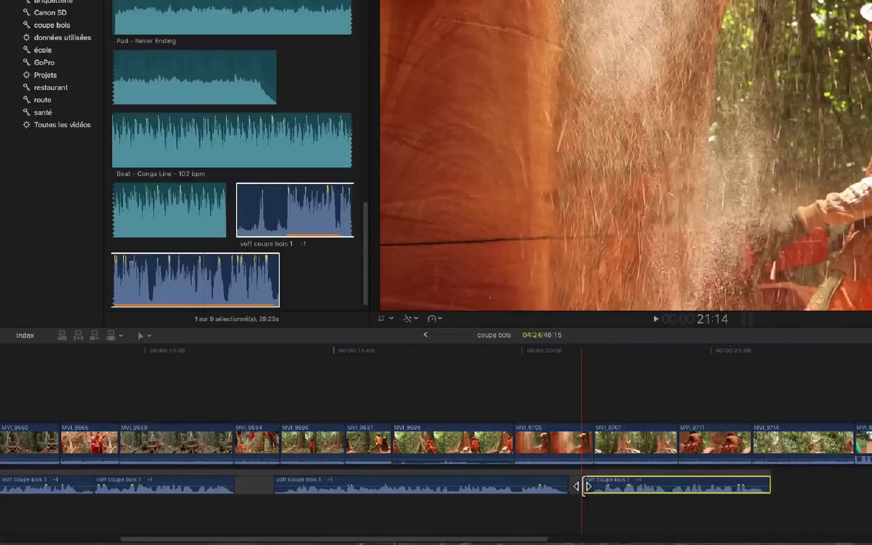
- Play the passages around both voiceover gaps, near MVI_9706 and MVI_9694, to check the timing against the images
key(space)
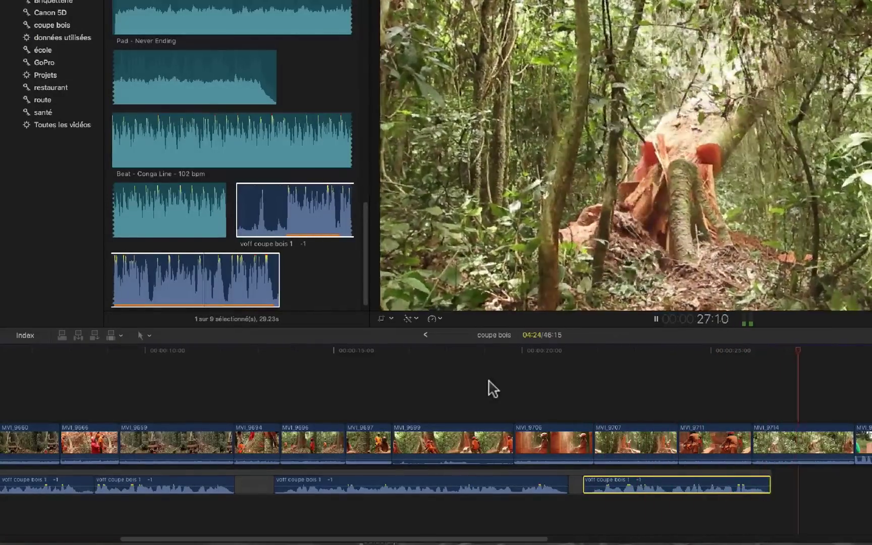
key(space)
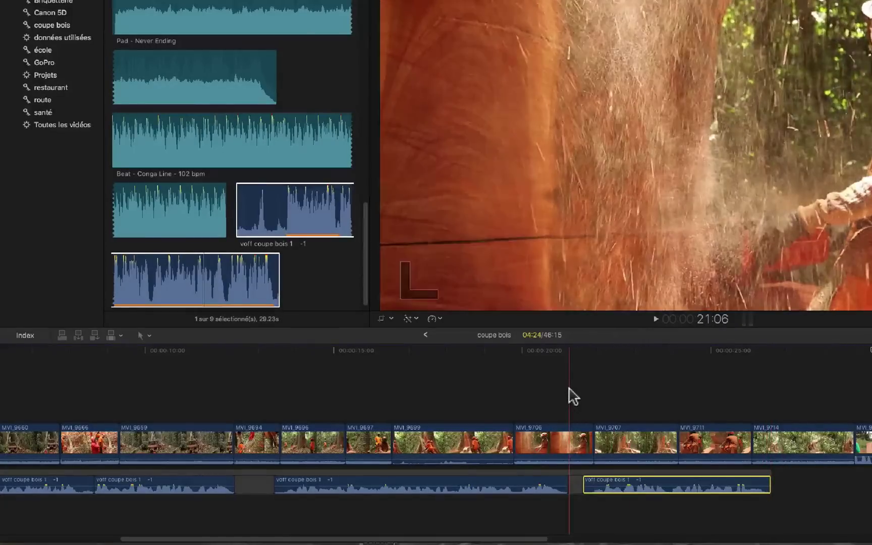
key(space)
key(space)
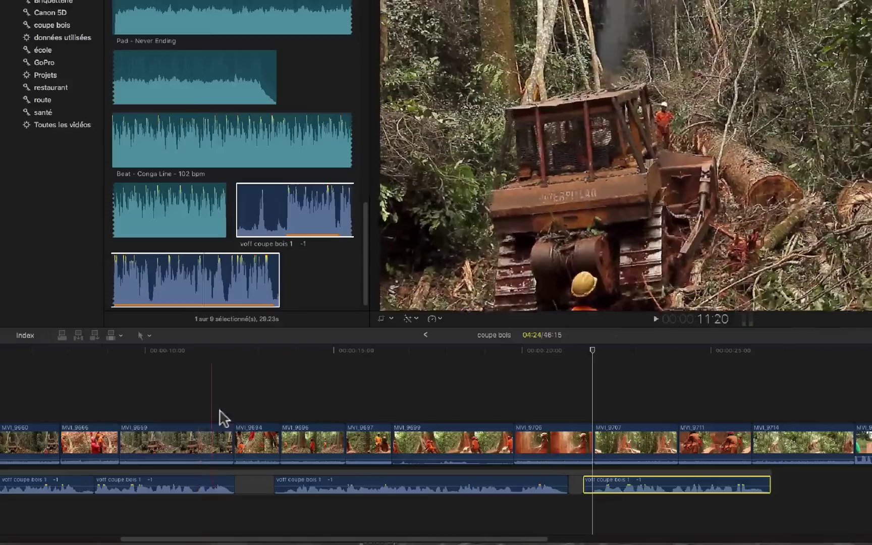
key(space)
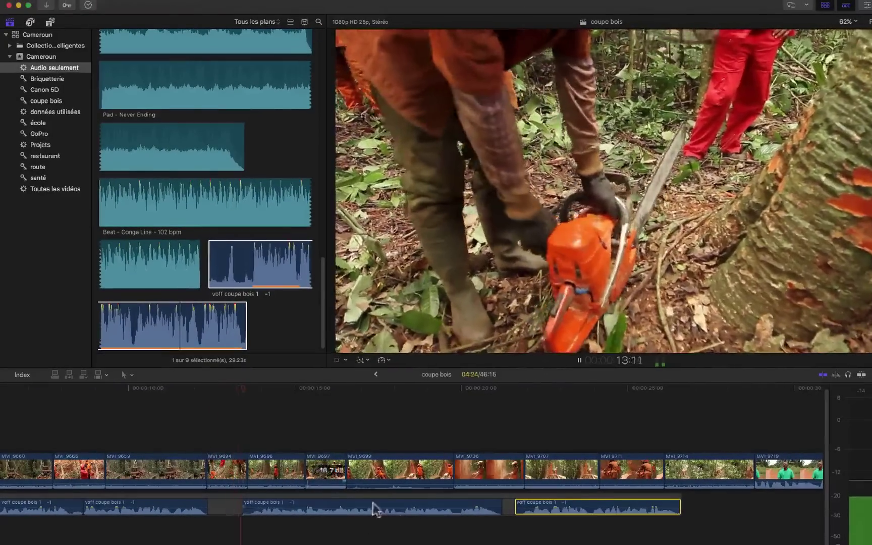
- Select the whole voiceover secondary storyline and display the Voix category of audio effects
scroll(412, 465, left, 5)
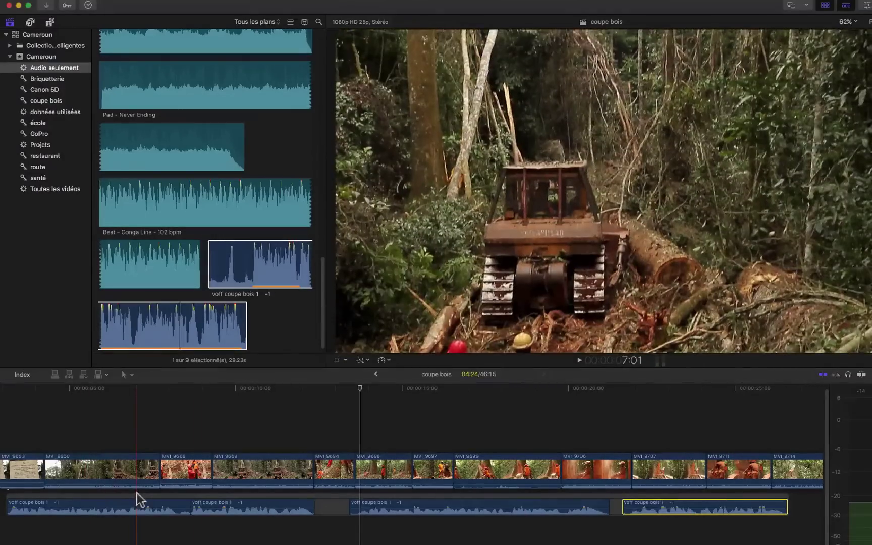
drag(138, 493, 136, 493)
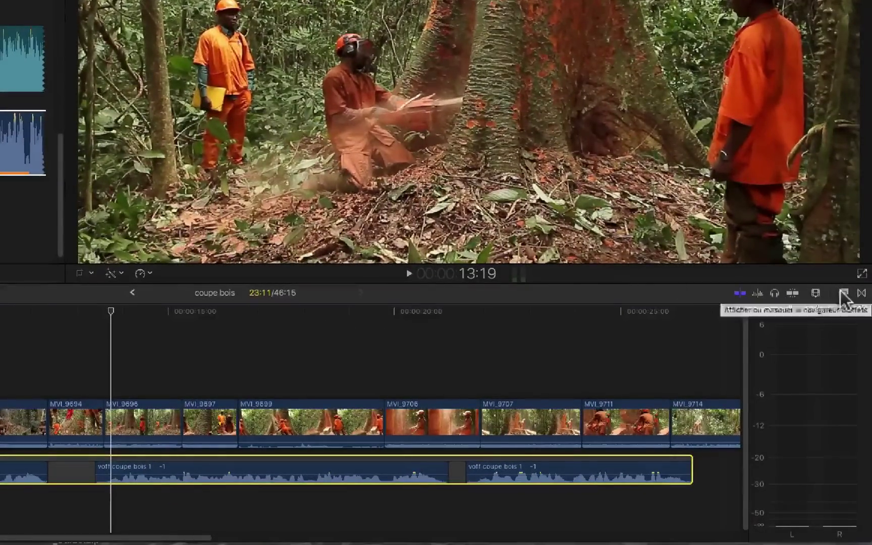
click(843, 293)
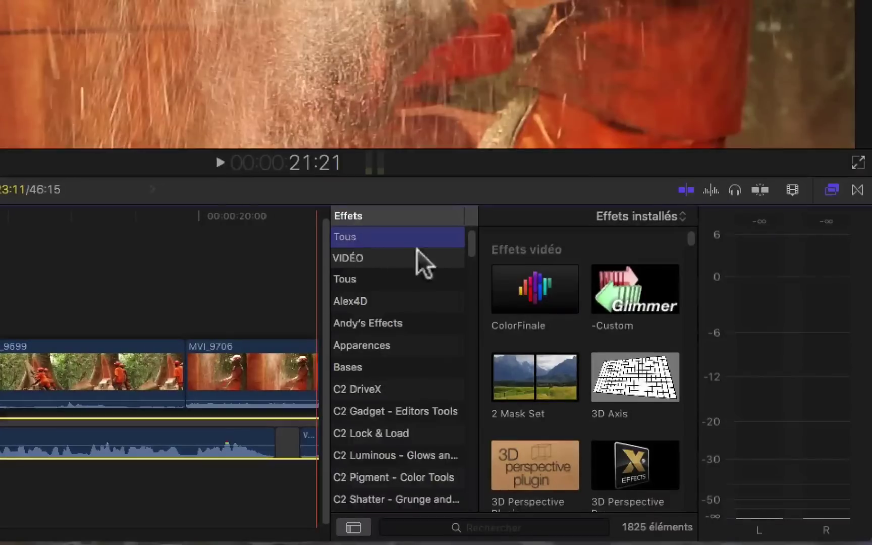
drag(474, 243, 485, 491)
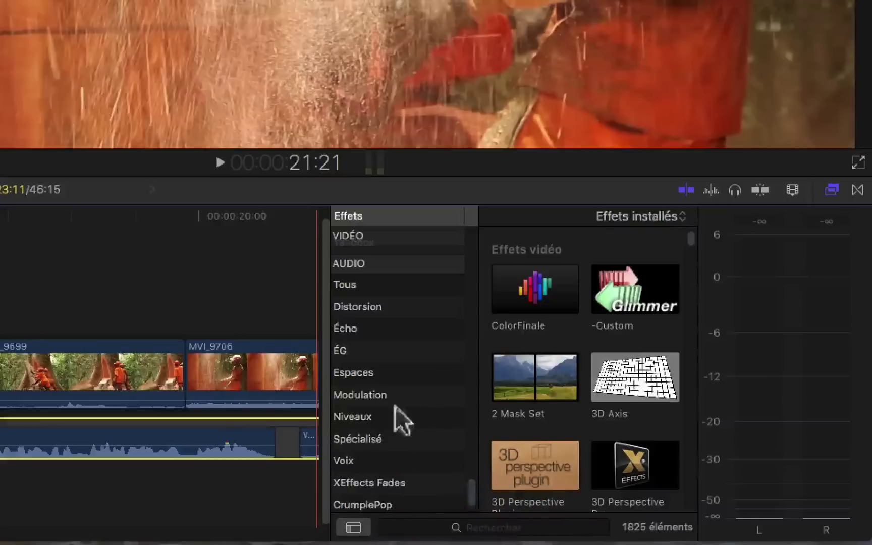
click(343, 462)
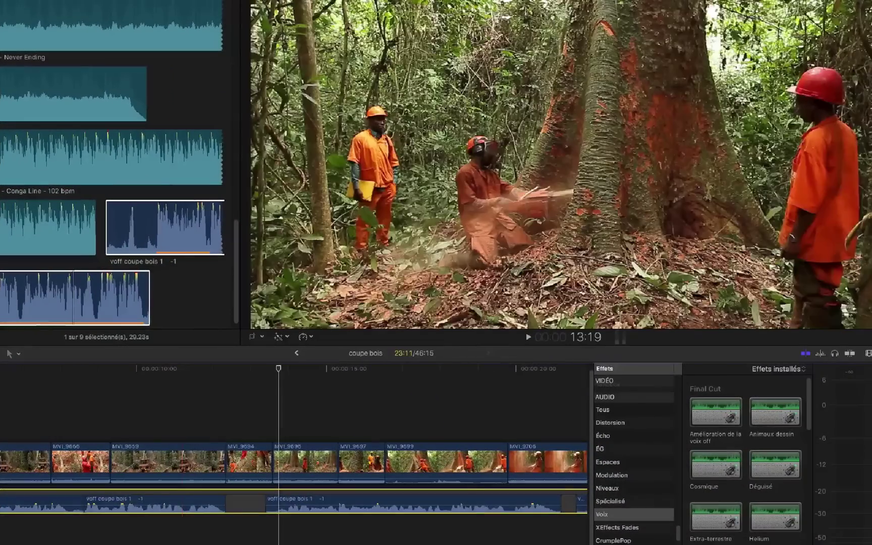
- Select only the first voiceover clip of the secondary storyline, starting under the end of MVI_9653
scroll(292, 454, left, 5)
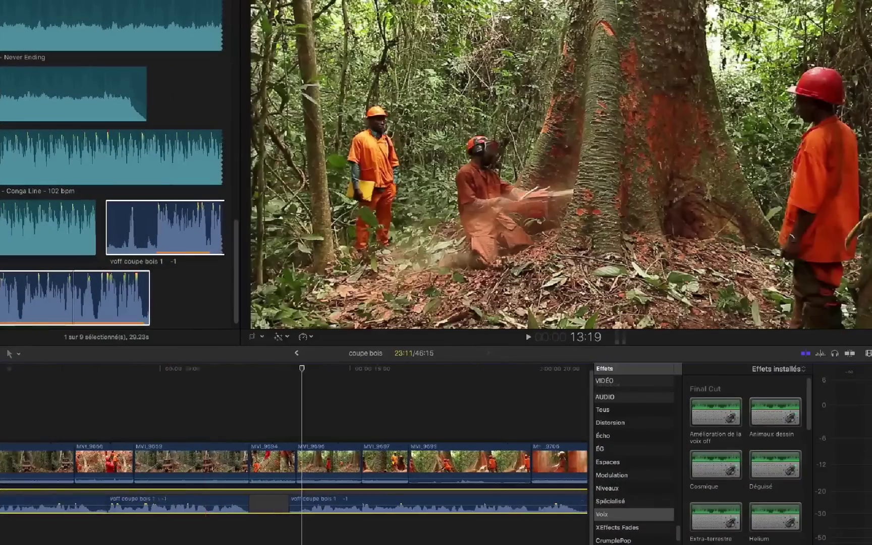
click(111, 411)
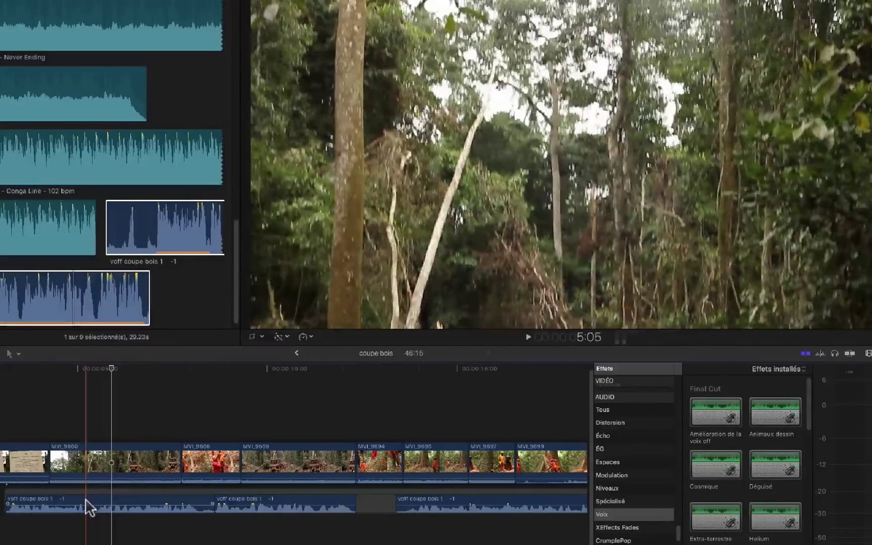
click(85, 505)
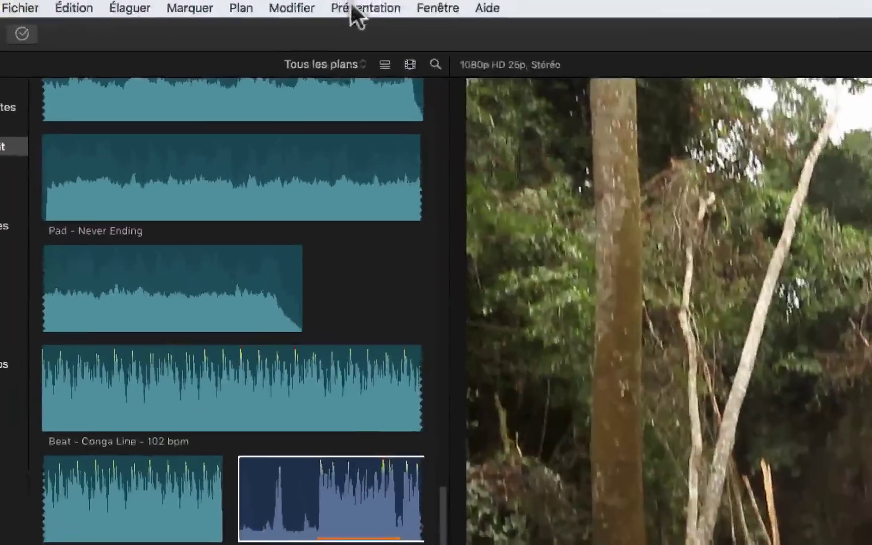
- Look over the playback and view options, return the playhead to the first voiceover clip's start, and play just that selection
click(361, 9)
mouse_move(347, 33)
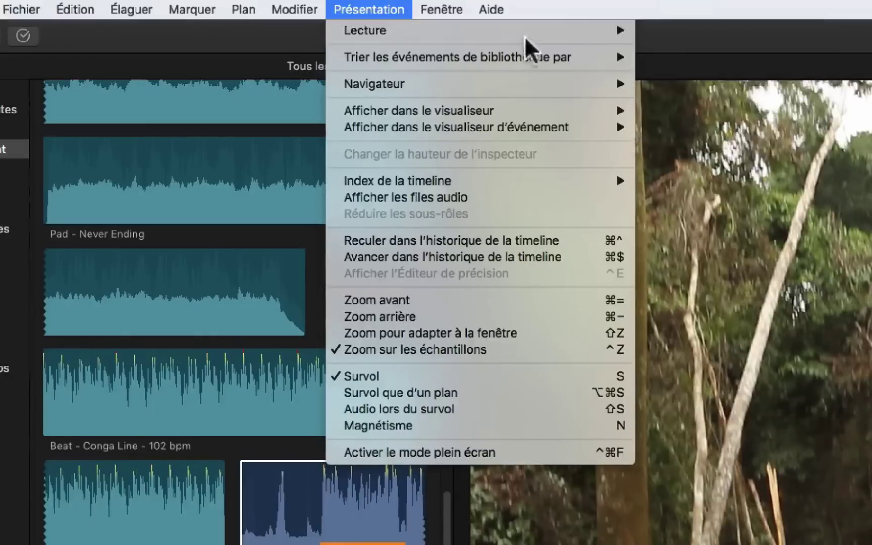
key(Escape)
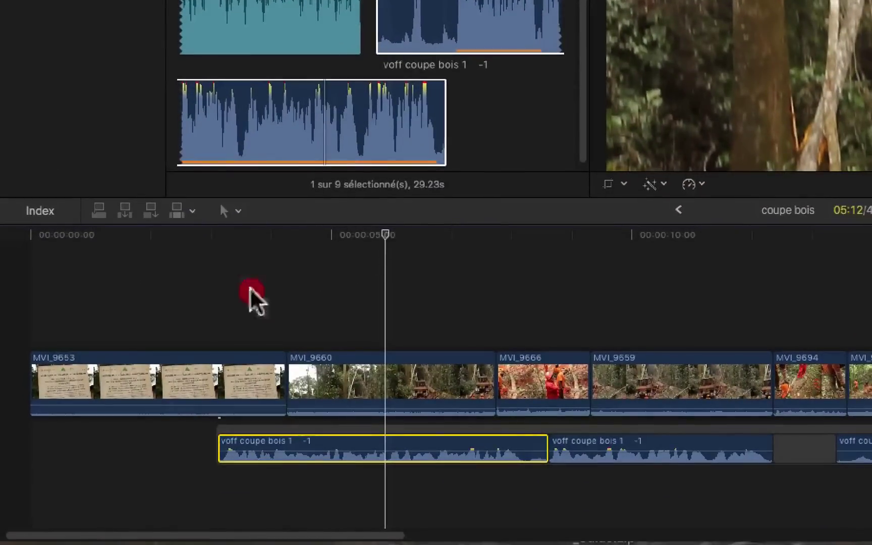
click(338, 241)
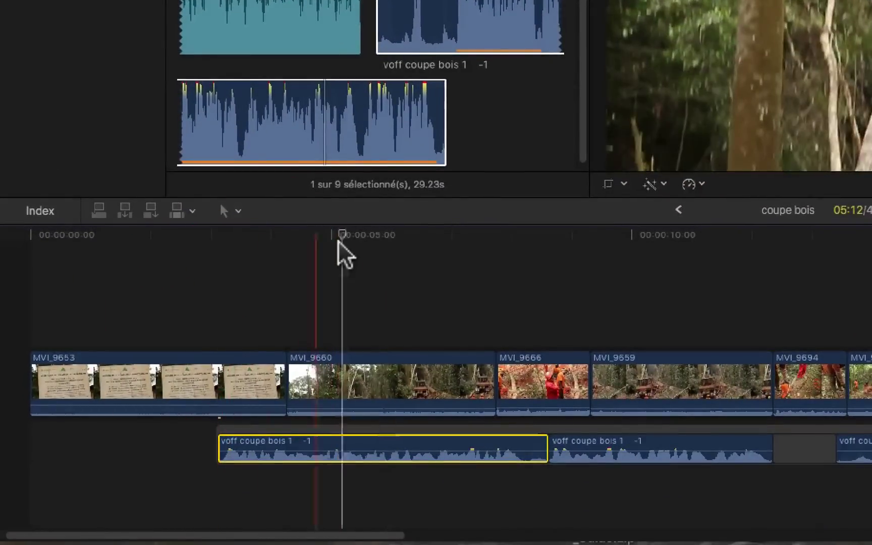
drag(339, 241, 218, 241)
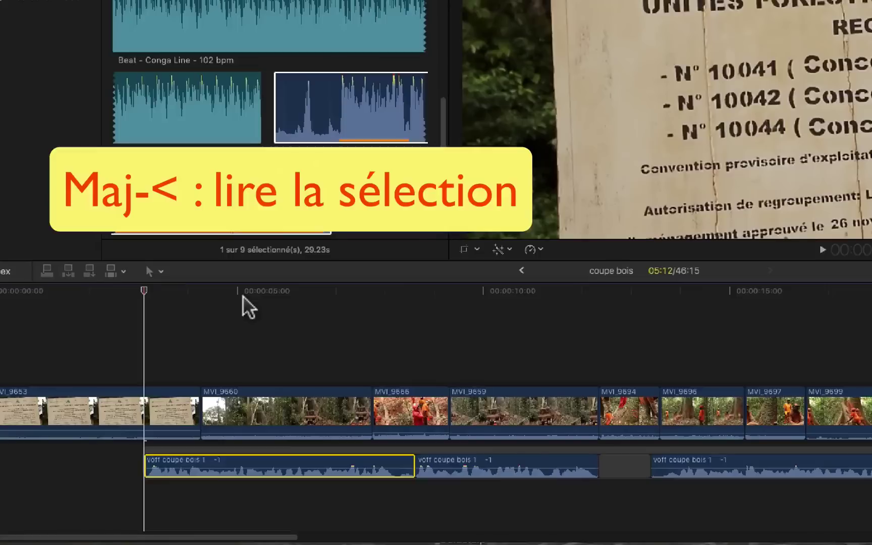
key(shift+less)
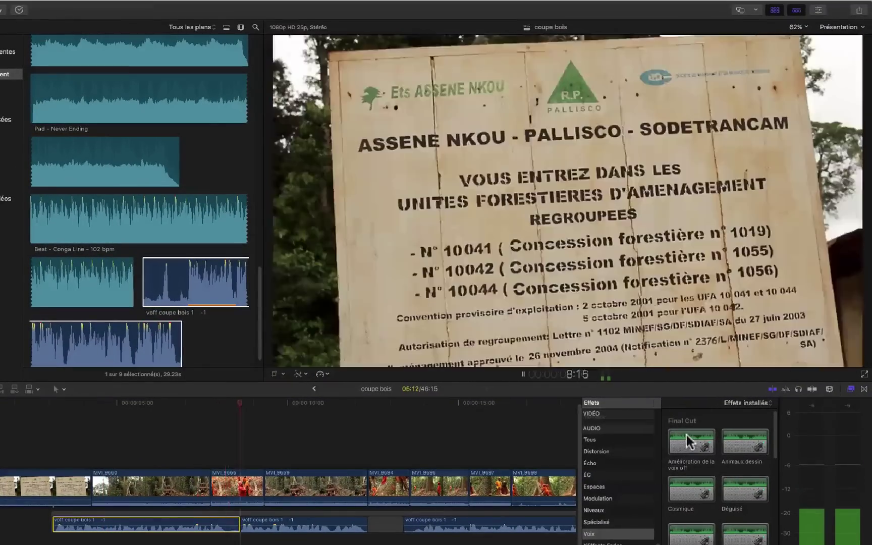
- Apply the Amélioration de la voix off effect to the first voiceover clip with the VO masculine vigoureuse preset
drag(686, 435, 113, 527)
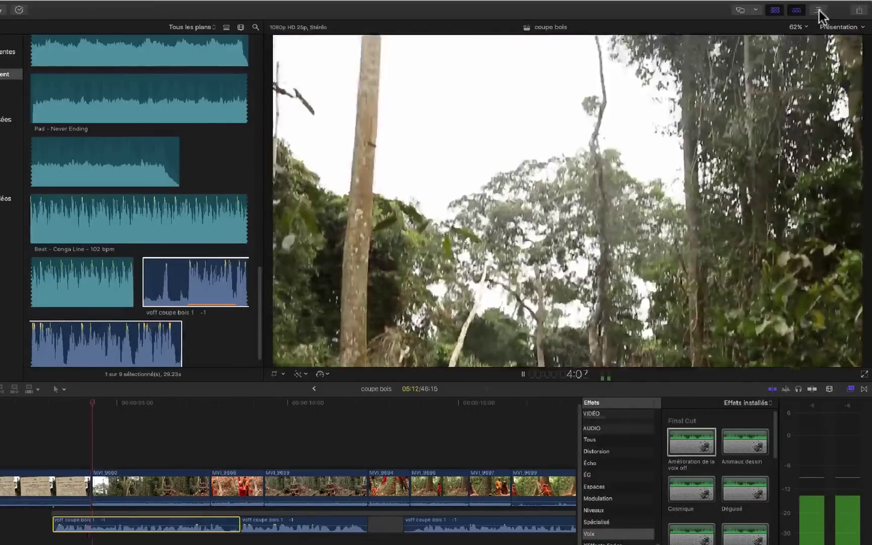
click(818, 10)
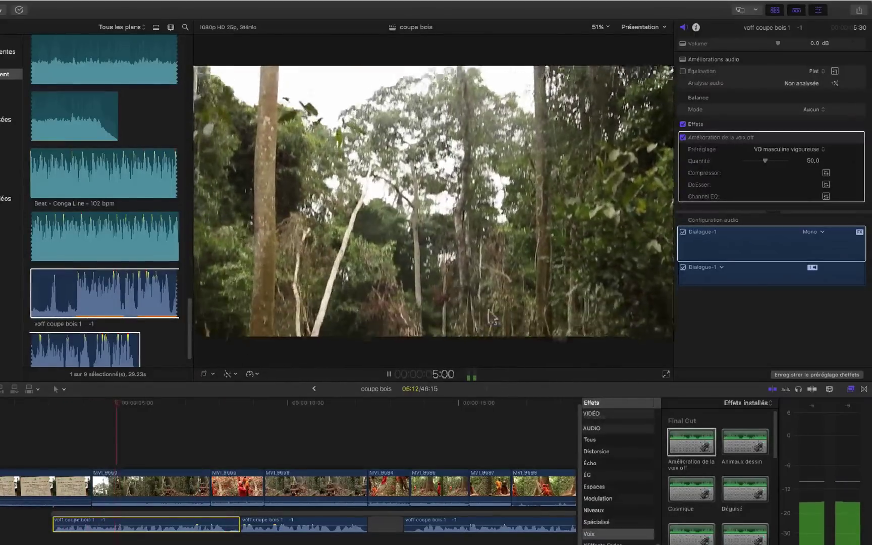
key(space)
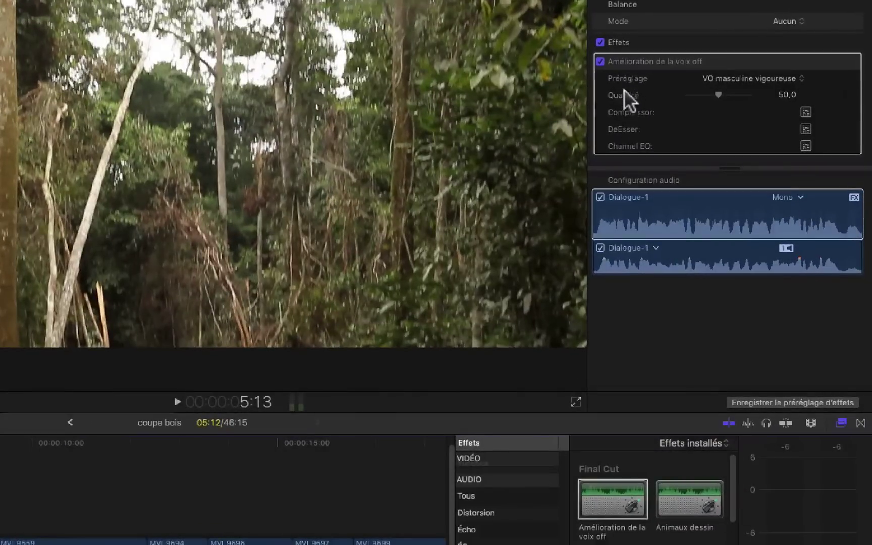
click(726, 78)
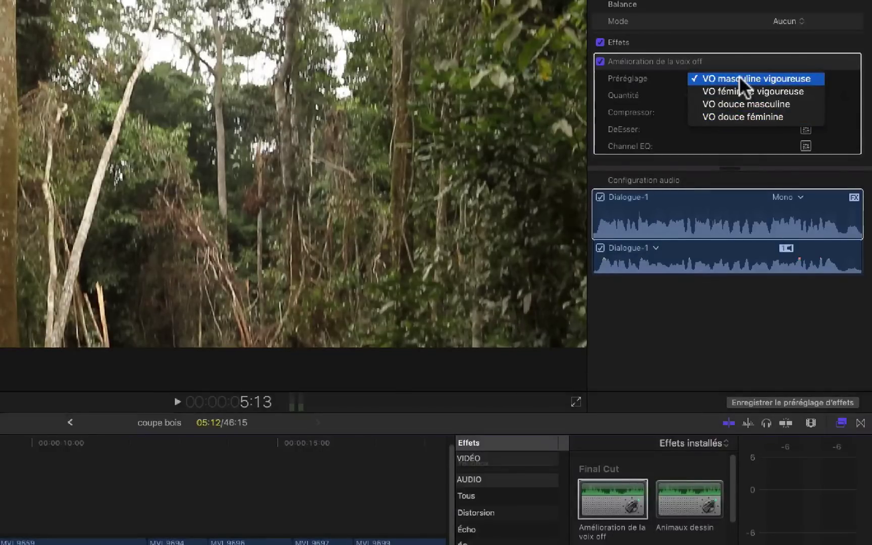
click(740, 78)
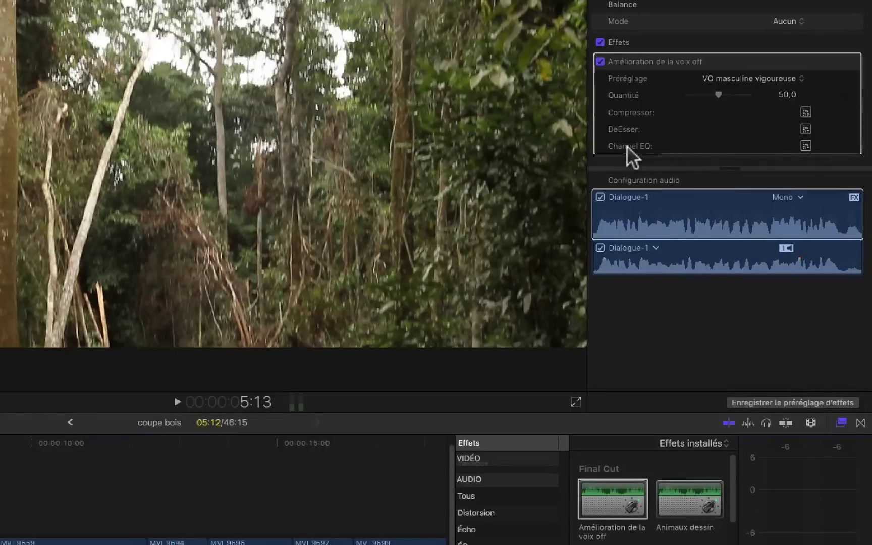
- Open the effect's Compressor, Channel EQ and DeEsser editors and arrange the three windows side by side over the viewer
click(808, 112)
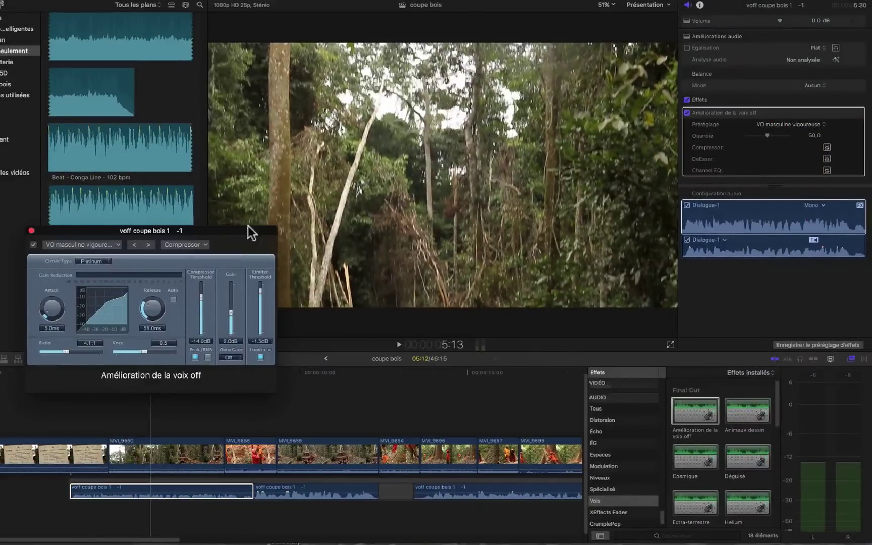
drag(252, 232, 433, 190)
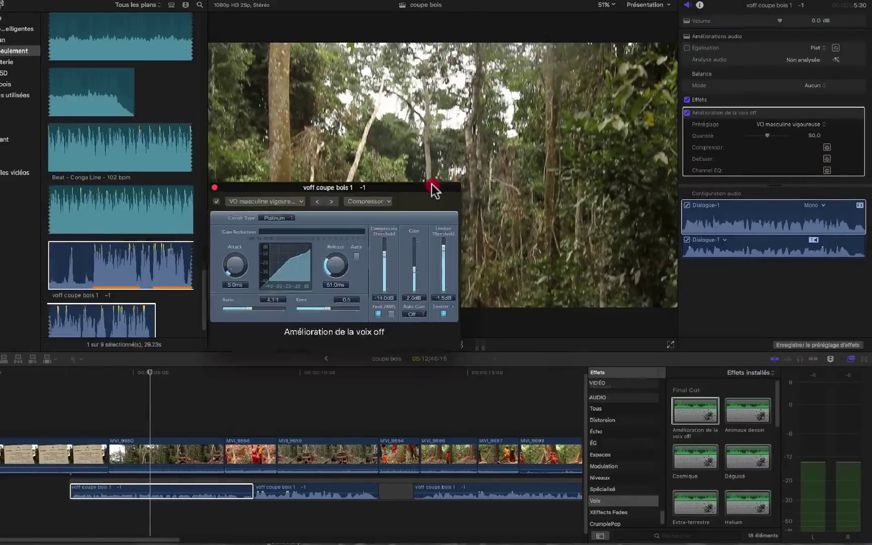
click(827, 170)
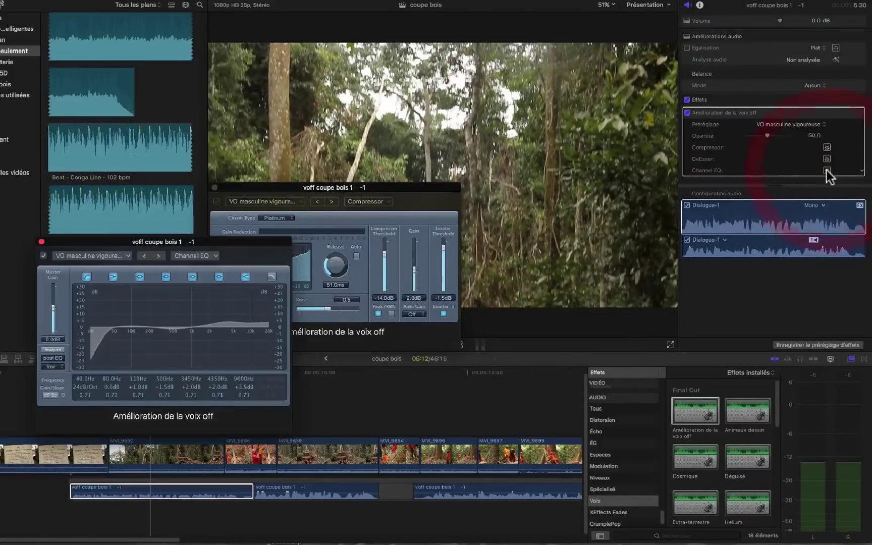
drag(242, 244, 619, 4)
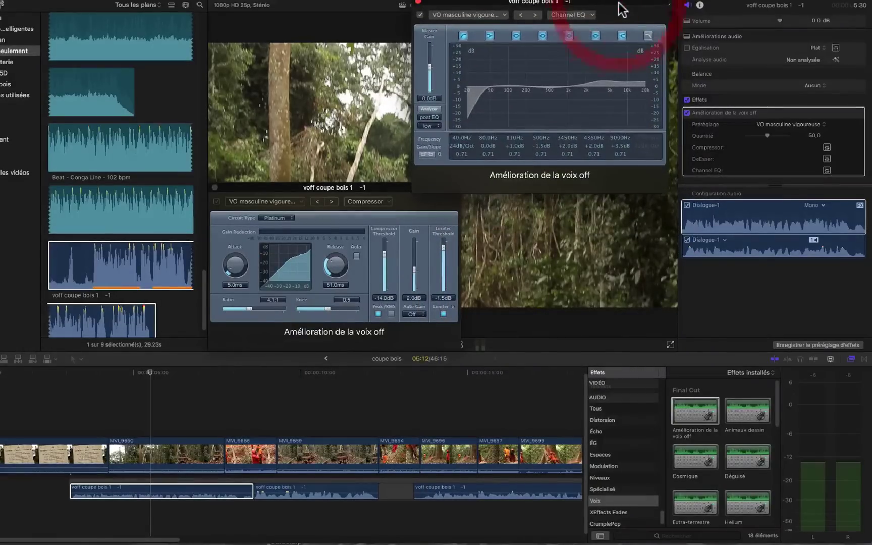
click(826, 159)
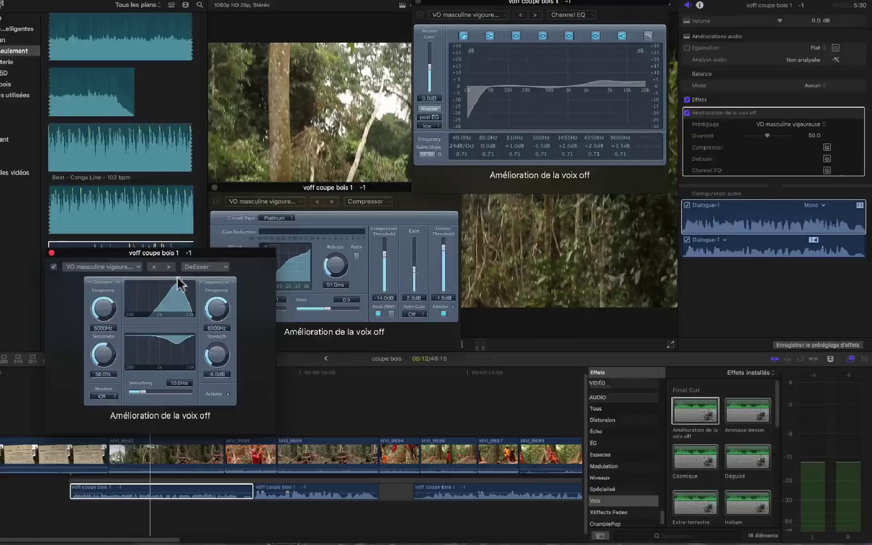
drag(156, 255, 565, 192)
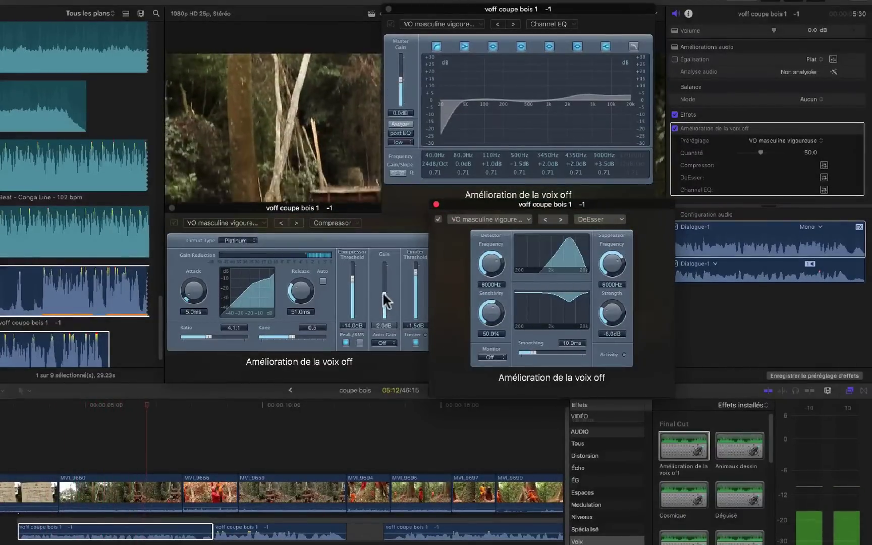
- Set the Compressor gain to 10.5 dB and the DeEsser's suppressor frequency to 4700 Hz
drag(386, 300, 384, 284)
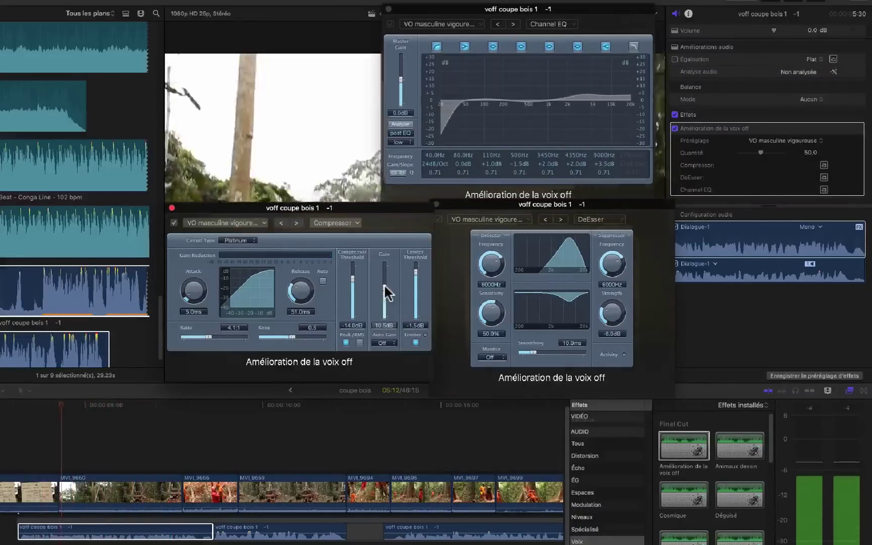
click(384, 284)
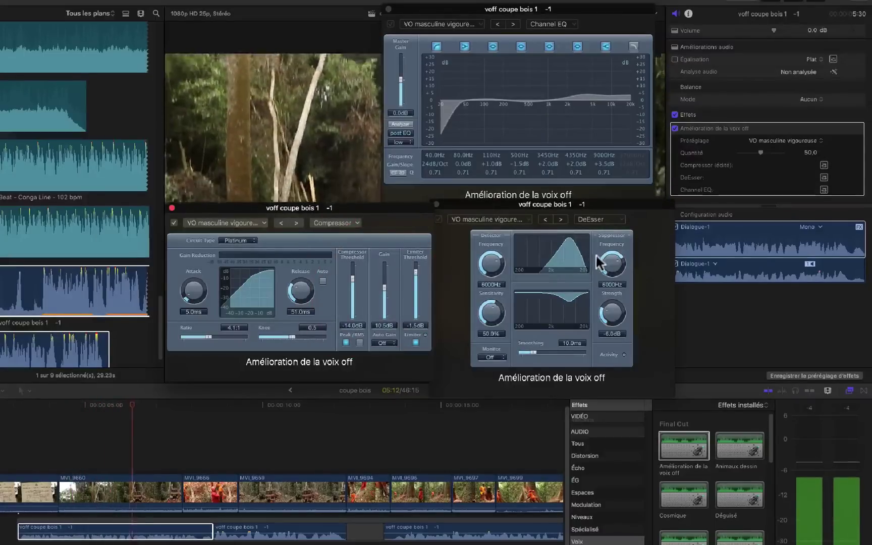
drag(614, 275, 615, 265)
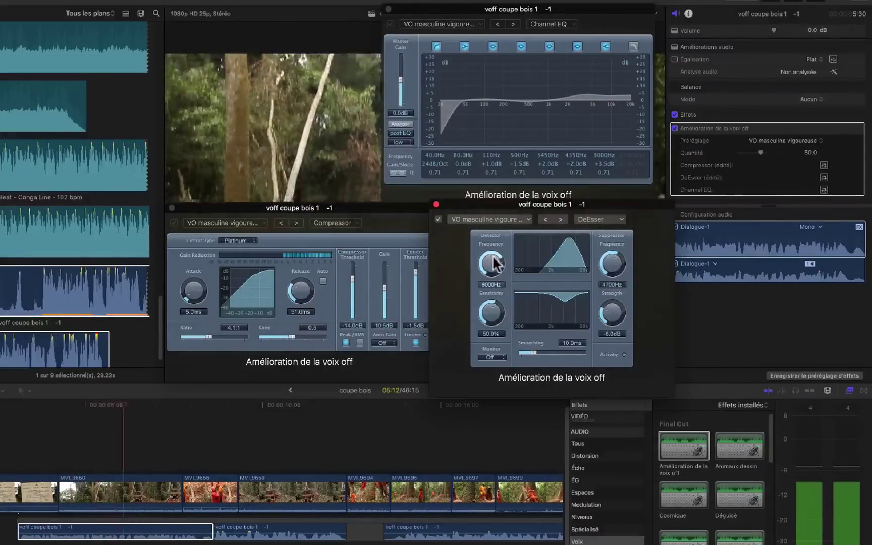
- Set the DeEsser's detector frequency to 4700 Hz, sensitivity to 89%, strength to -8.0 dB and smoothing to 15.5 ms
drag(491, 259, 499, 271)
drag(492, 312, 540, 331)
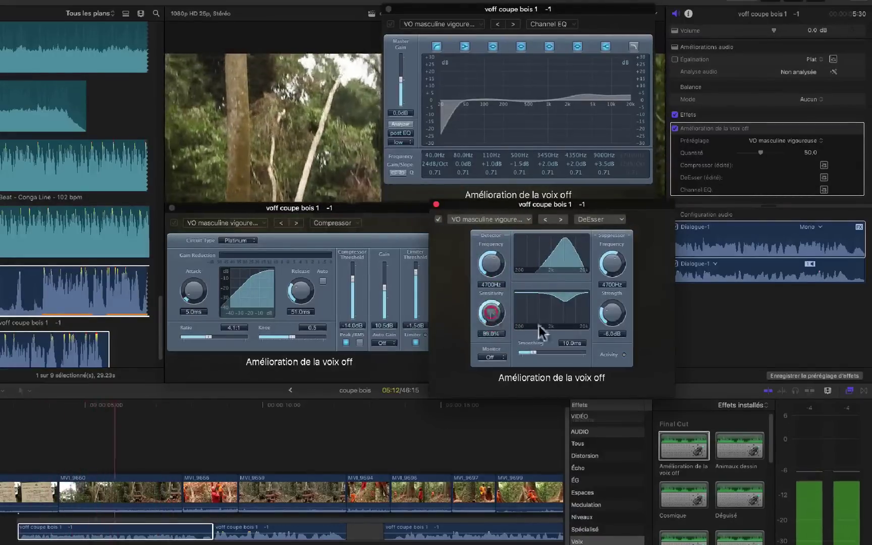
drag(602, 326, 609, 308)
drag(535, 353, 541, 353)
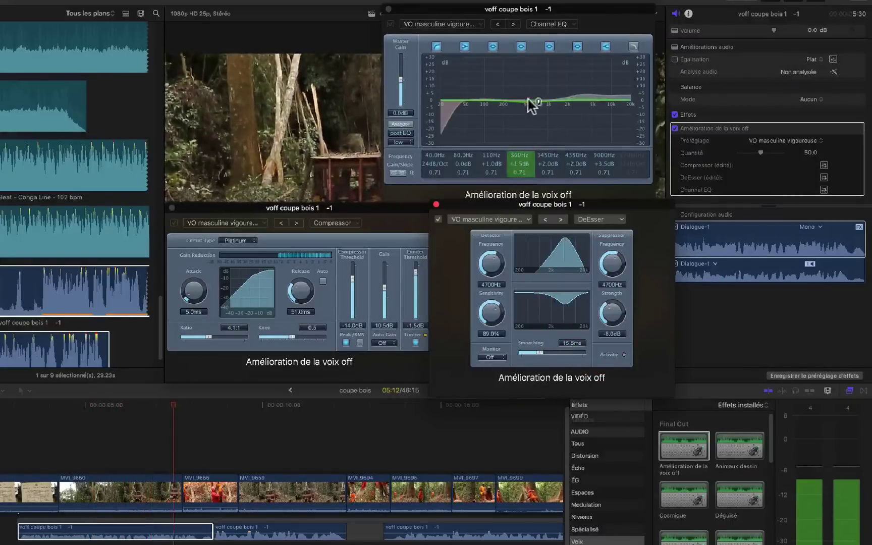
- Adjust the Channel EQ bands to 114 Hz at +4.5 dB and 3600 Hz with Q 1.10, disable the 500 Hz band, and close all three editors
mouse_move(529, 103)
mouse_down()
mouse_move(557, 103)
mouse_move(553, 94)
mouse_move(584, 107)
mouse_move(531, 98)
mouse_move(530, 81)
mouse_move(521, 98)
mouse_up()
click(521, 46)
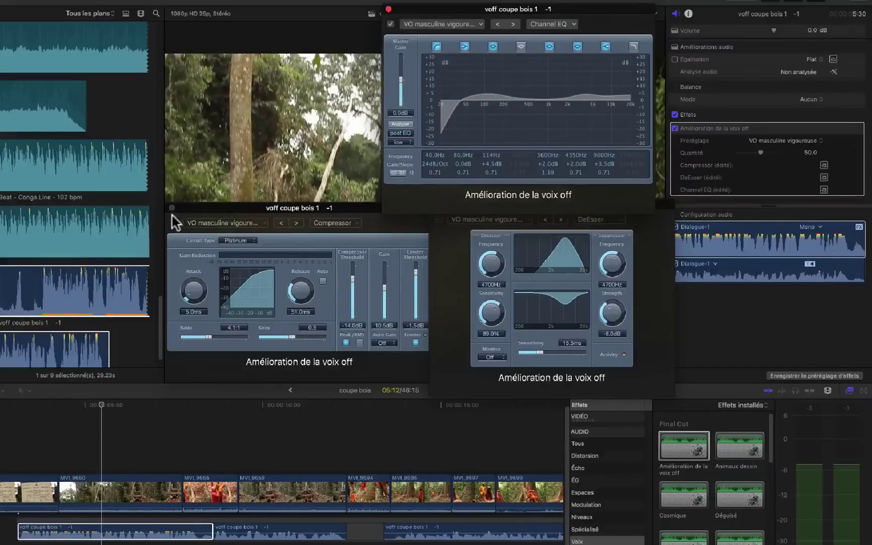
key(super+w)
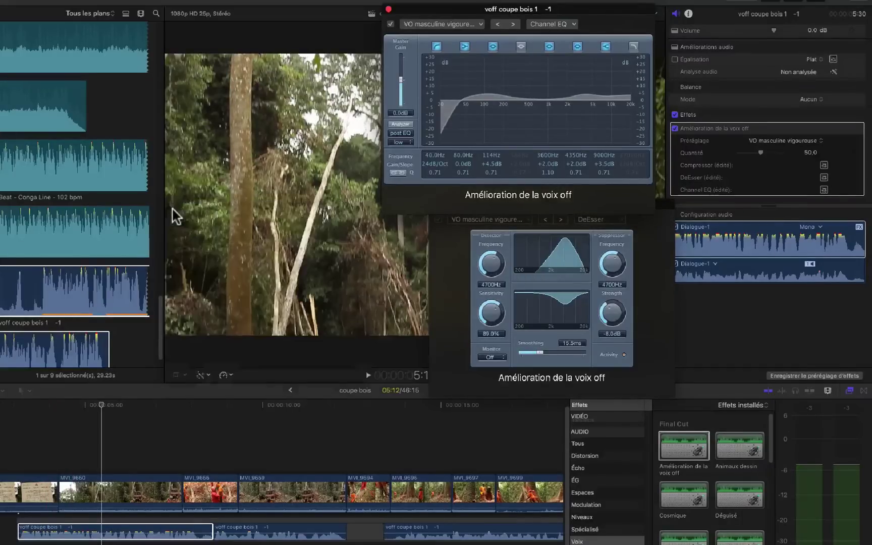
click(388, 9)
click(435, 203)
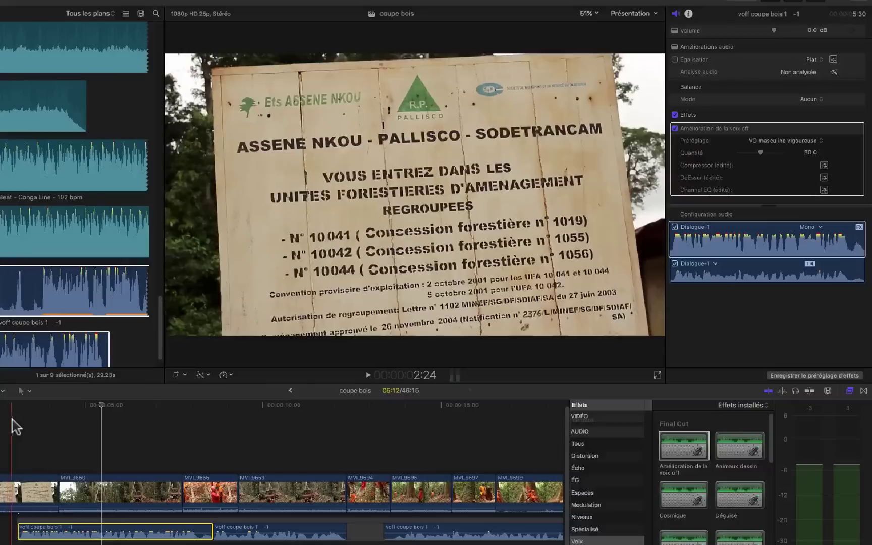
- Play the sequence over the first voiceover clip twice to listen to the adjusted voice effect
key(space)
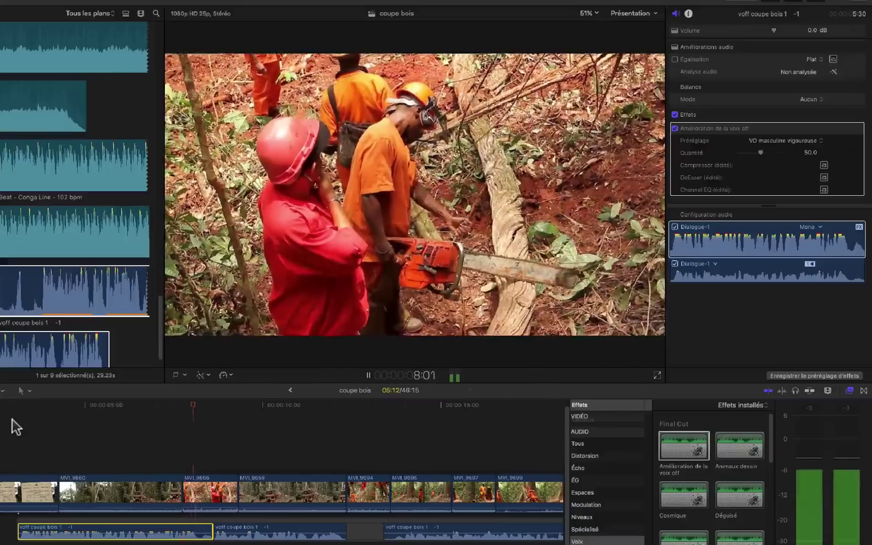
key(space)
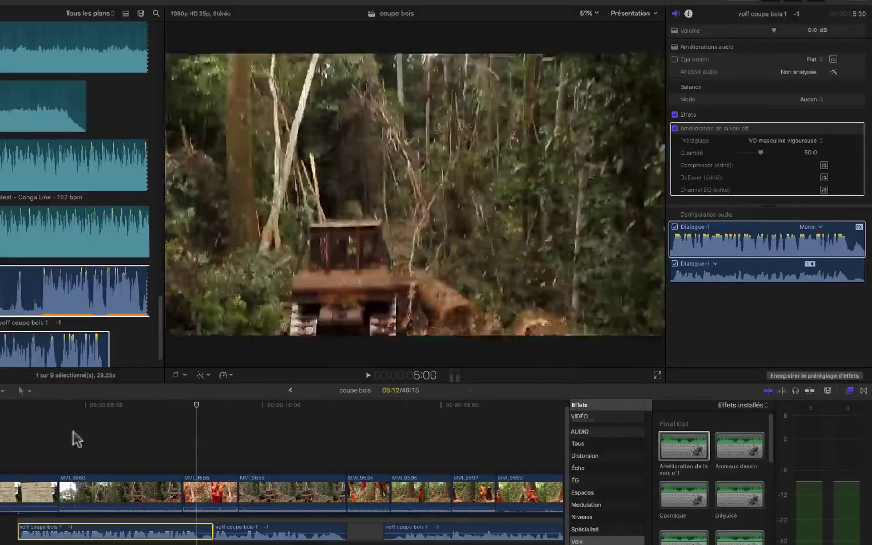
key(space)
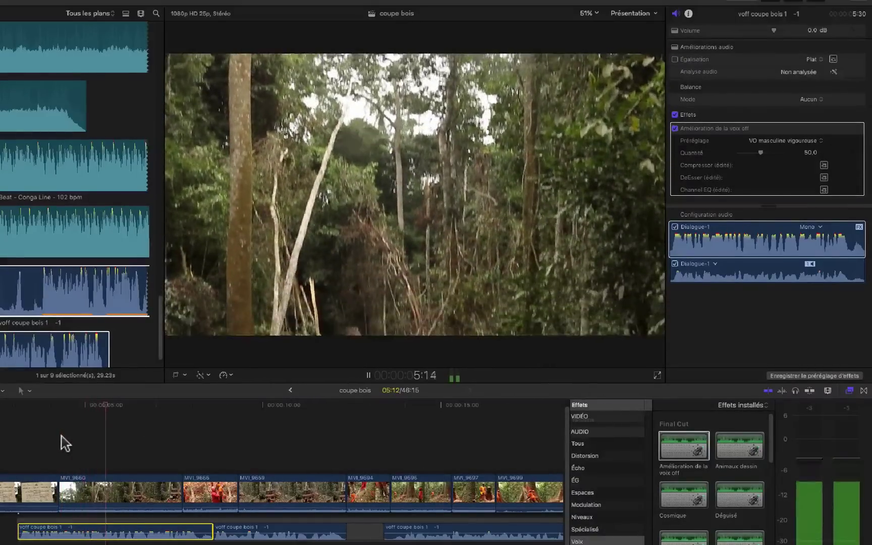
key(space)
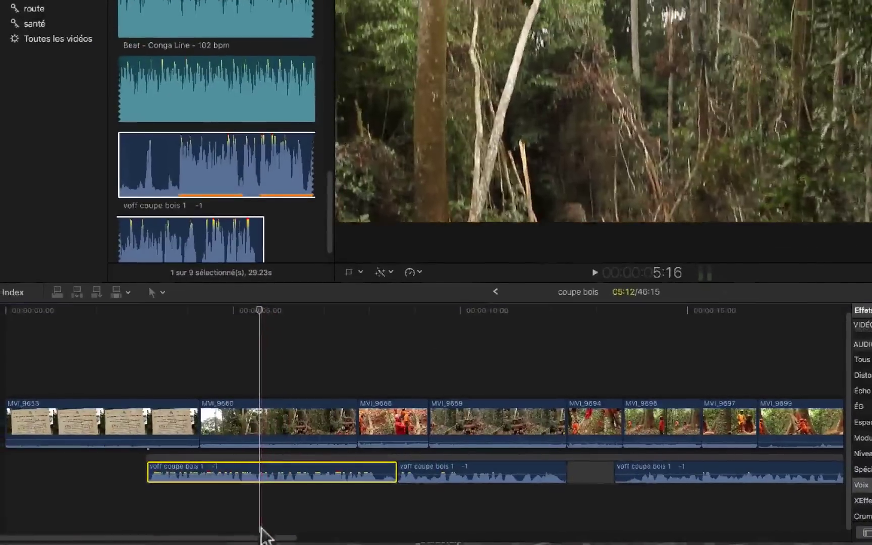
- Copy the first voiceover clip and paste only its Amélioration de la voix off effect onto all the remaining voiceover clips in the storyline
click(269, 472)
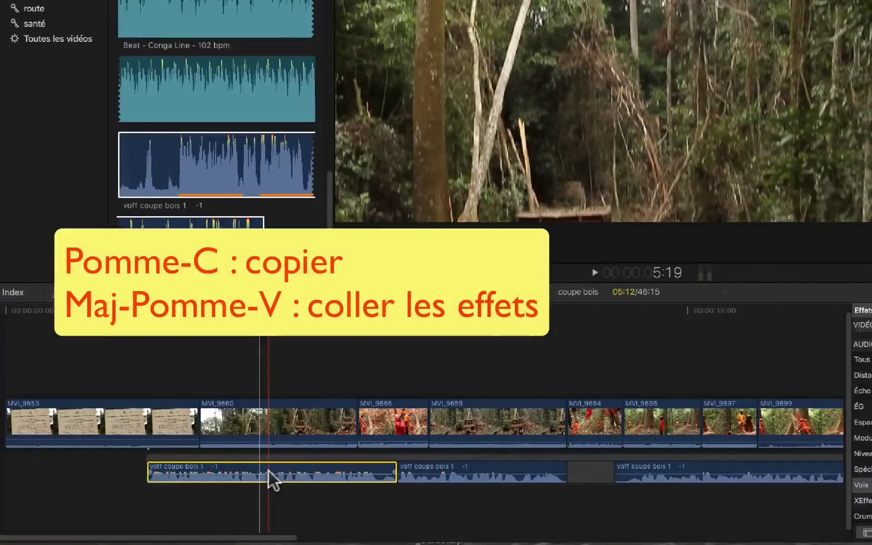
drag(268, 539, 348, 542)
key(shift+z)
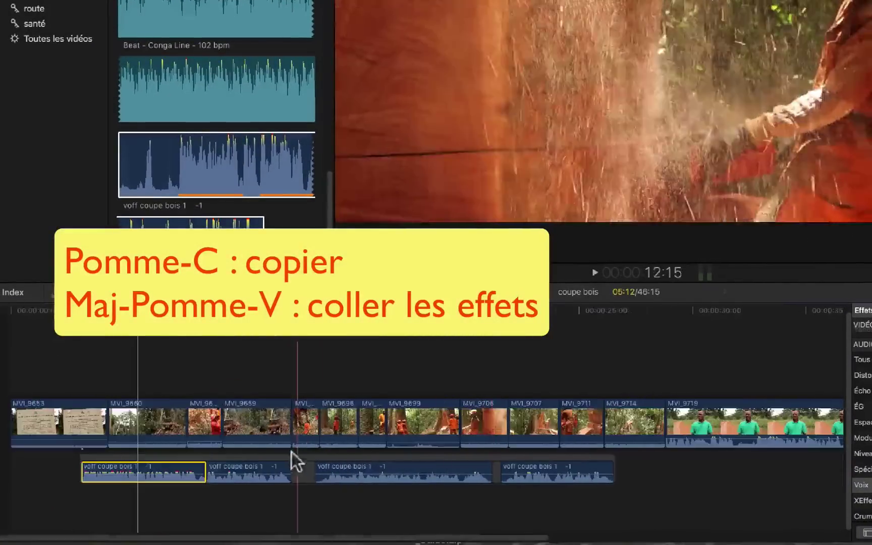
drag(227, 495, 610, 475)
key(shift+super+v)
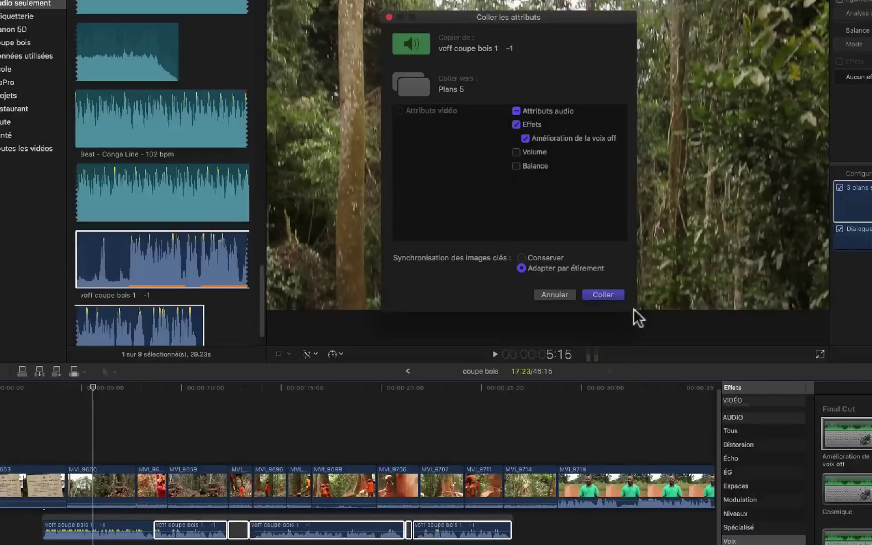
click(603, 294)
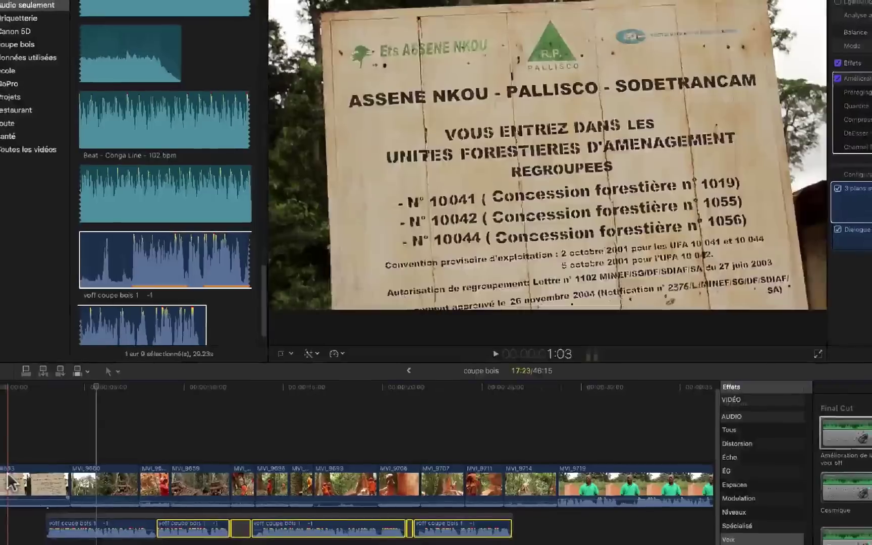
- Play the sequence from its opening shot through the end of the voiceover to check the enhanced audio
key(space)
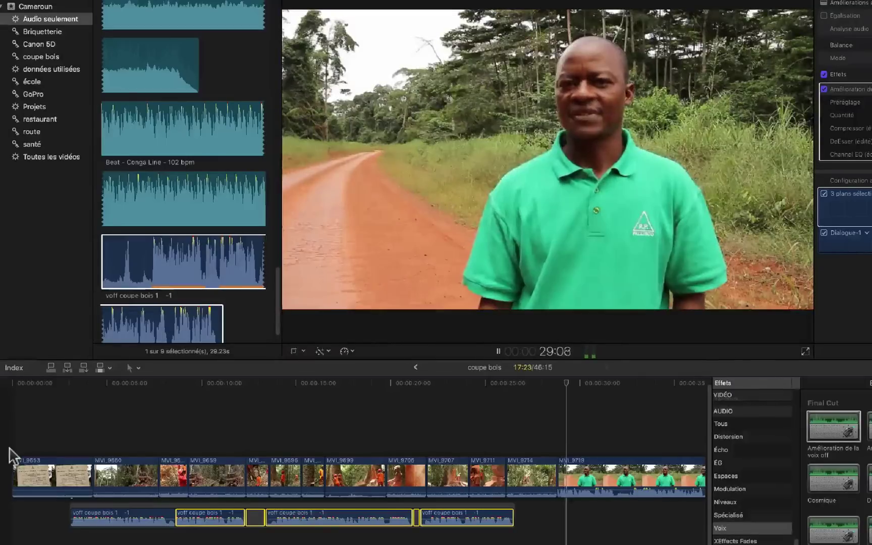
key(space)
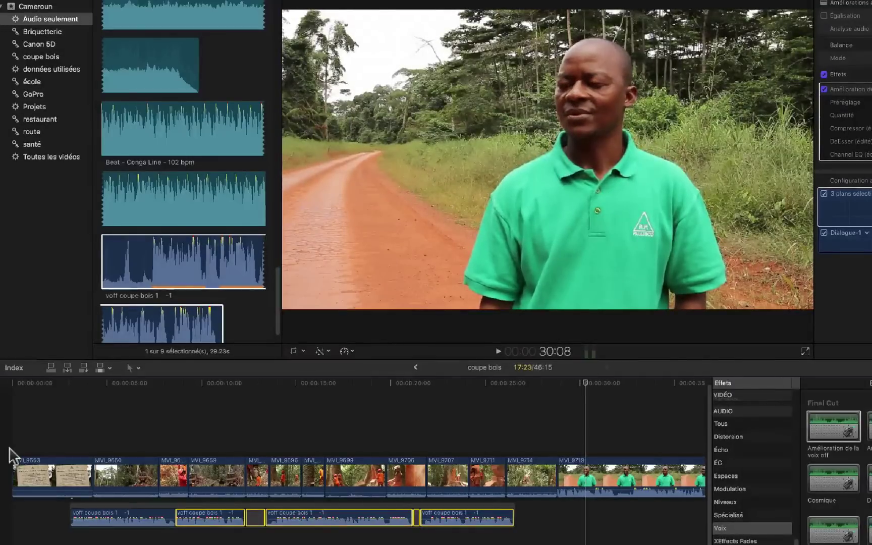